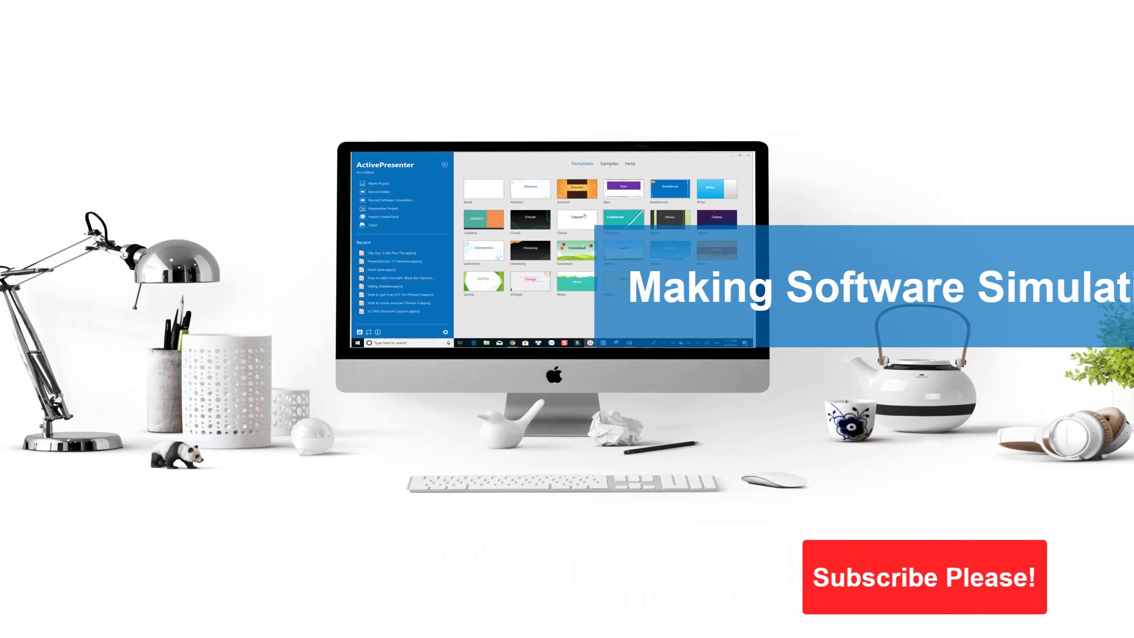
Launch ActivePresenter from the taskbar while Chrome shows the jackydeals.com homepage
click(674, 623)
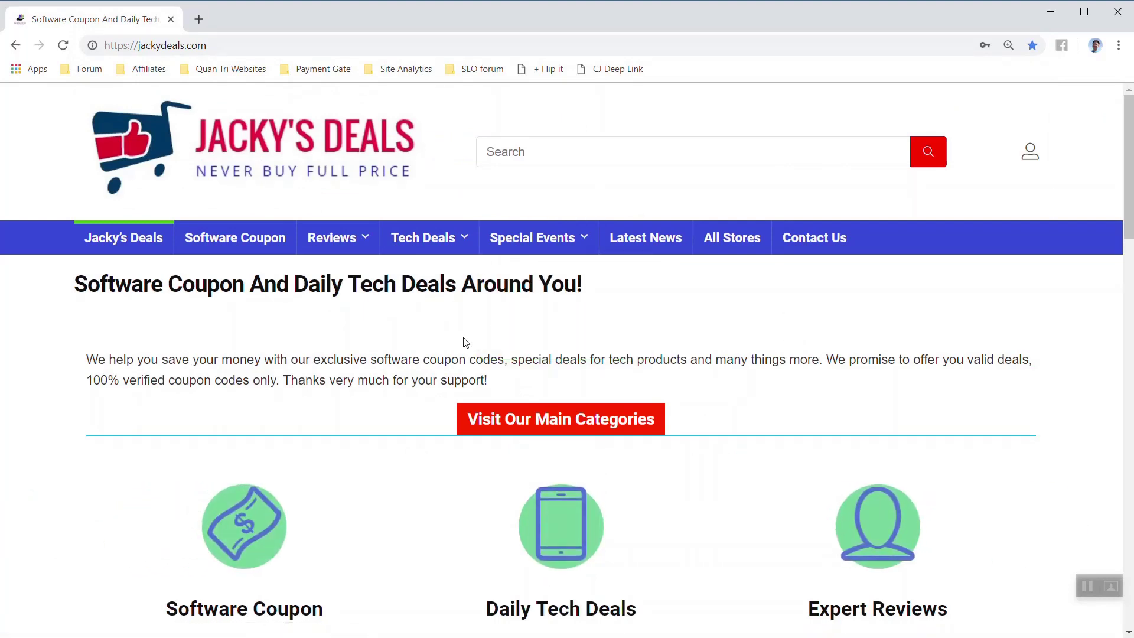
Minimize Chrome and start a new Record Software Simulation project in ActivePresenter
click(1051, 13)
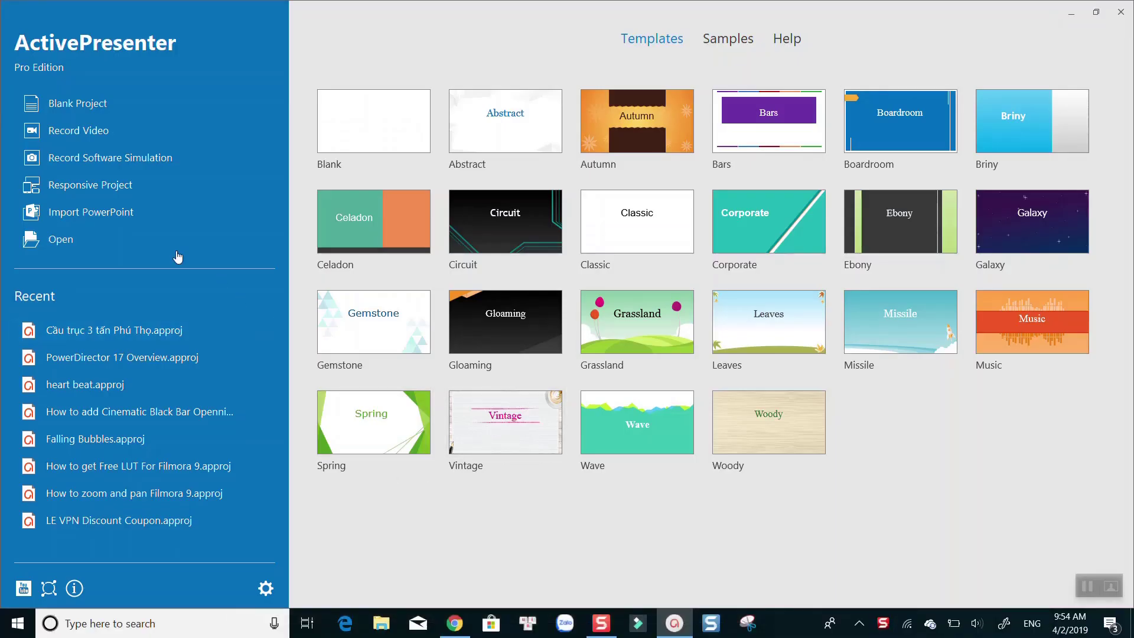
click(94, 157)
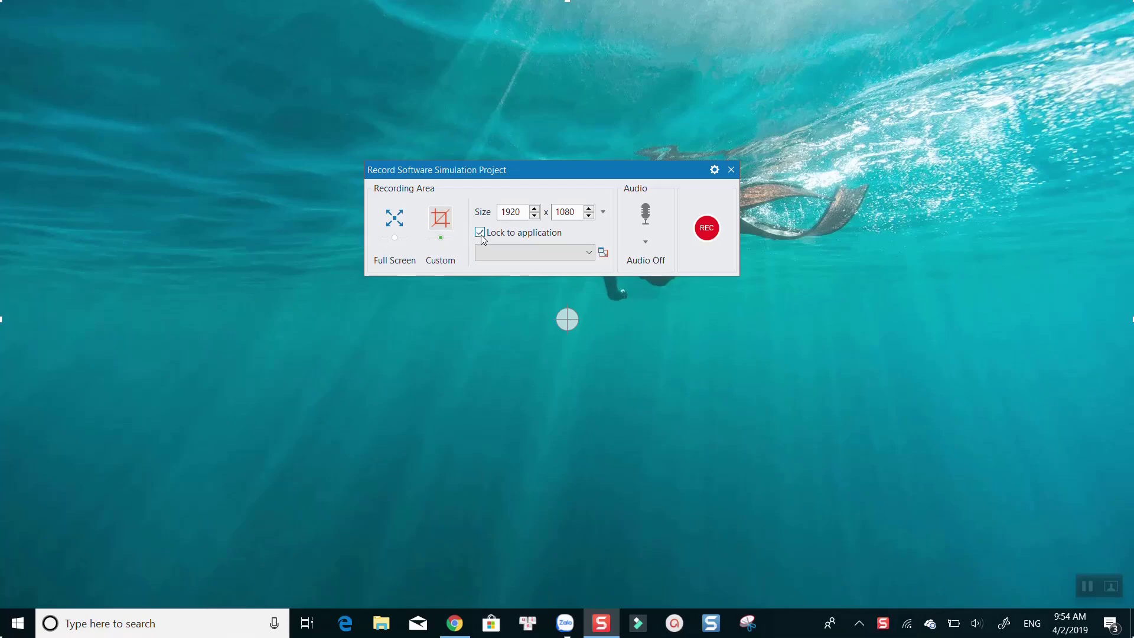
Lock recording to the Jacky's Deals Chrome window, keep audio off, and start recording
click(503, 252)
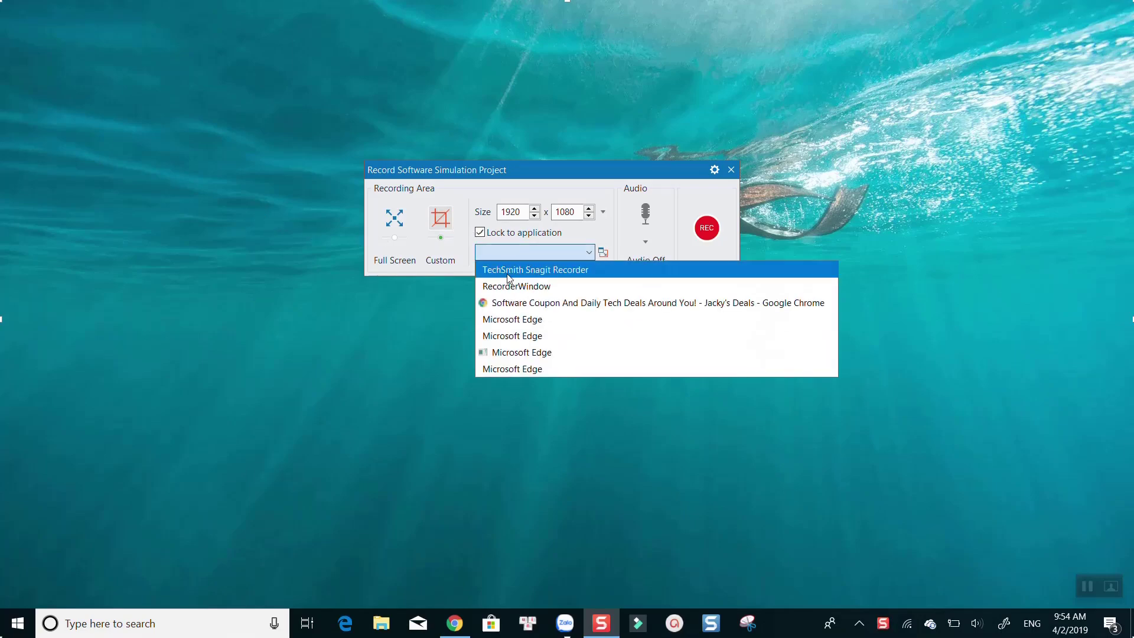
click(511, 301)
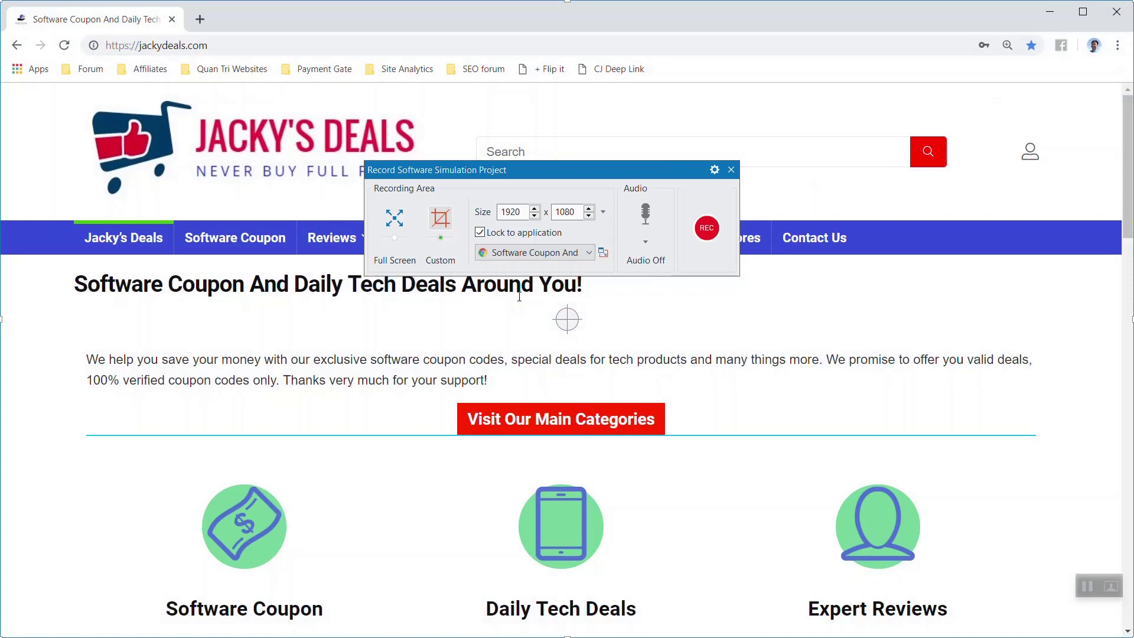
click(647, 244)
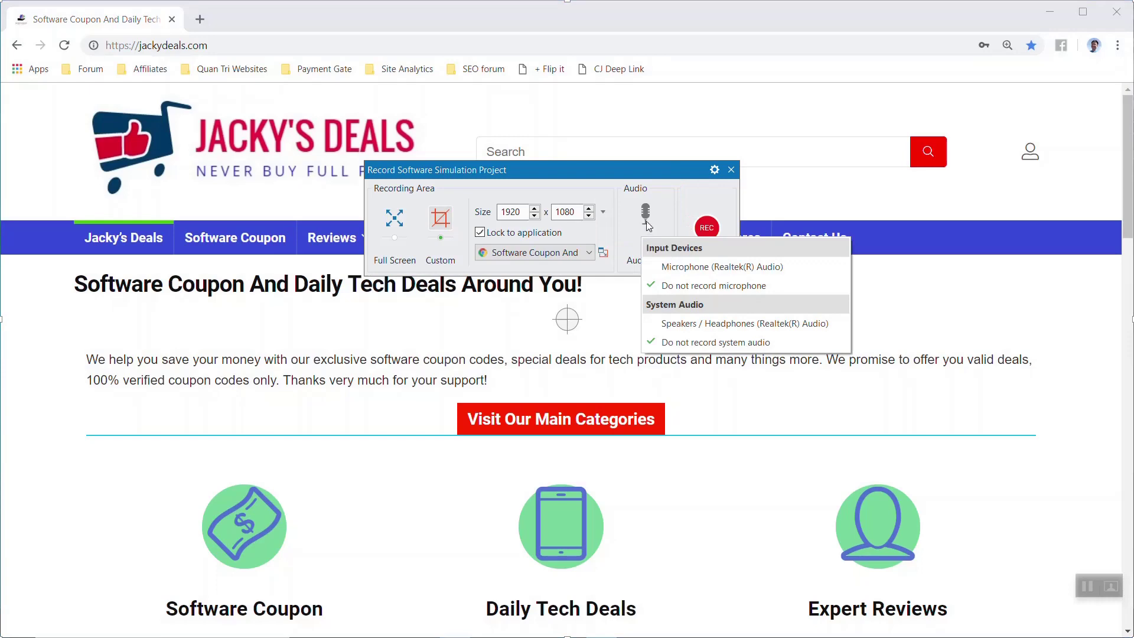
click(647, 220)
click(648, 220)
click(648, 219)
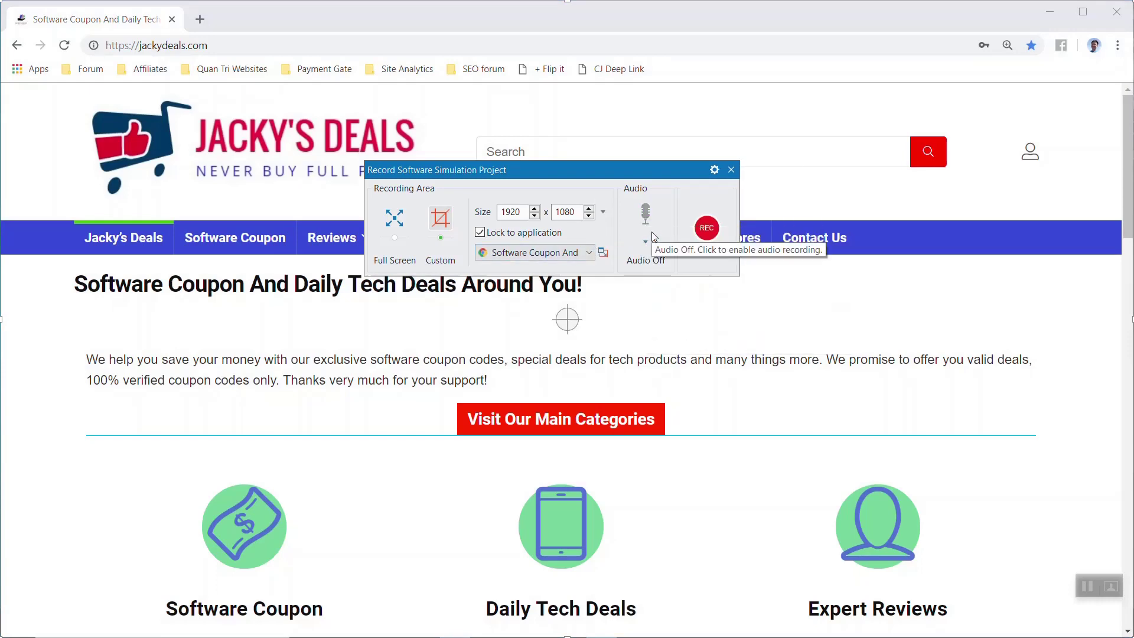
click(706, 228)
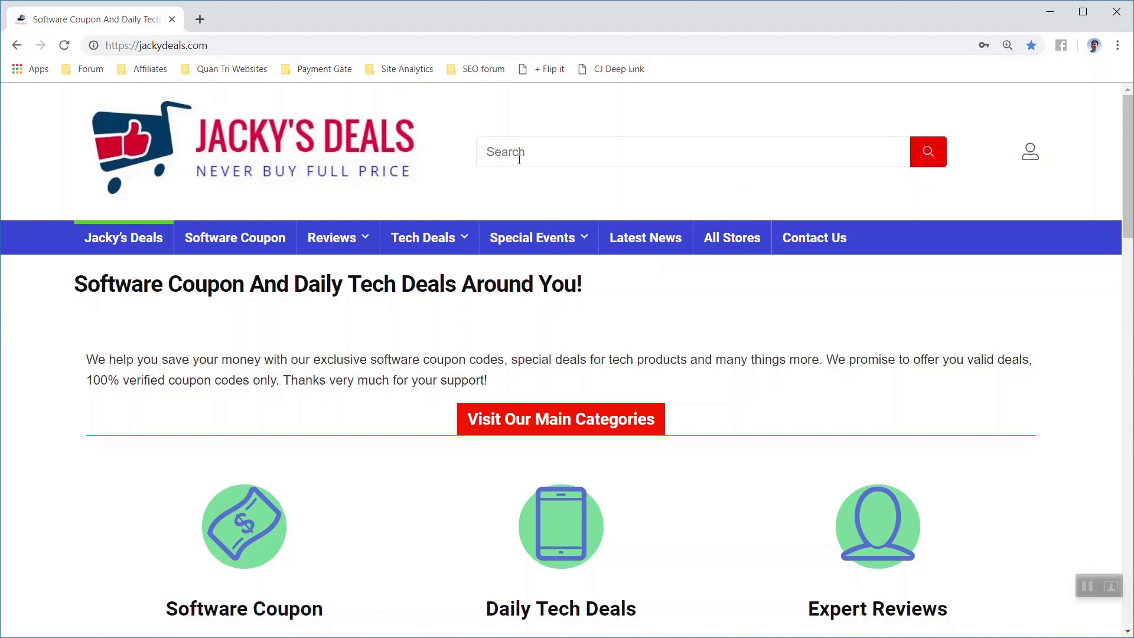
Search the site for 'Filmora' and open the 20% Off Filmora For Mac coupon, scrolling to GET COUPON
text(Filmora)
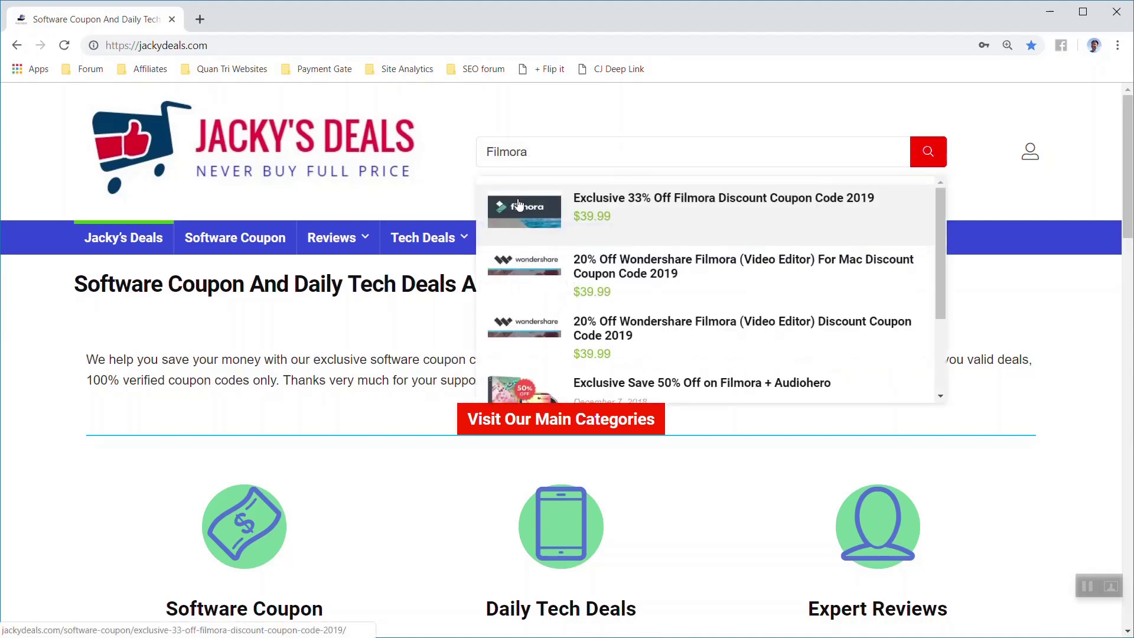
click(527, 268)
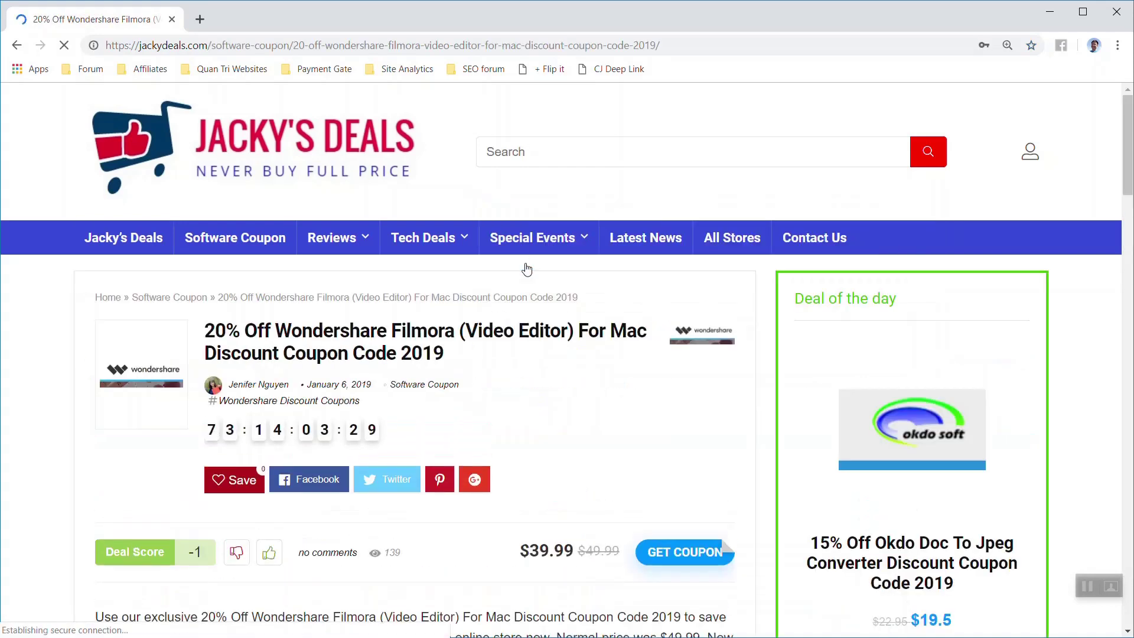
scroll(527, 269, down, 3)
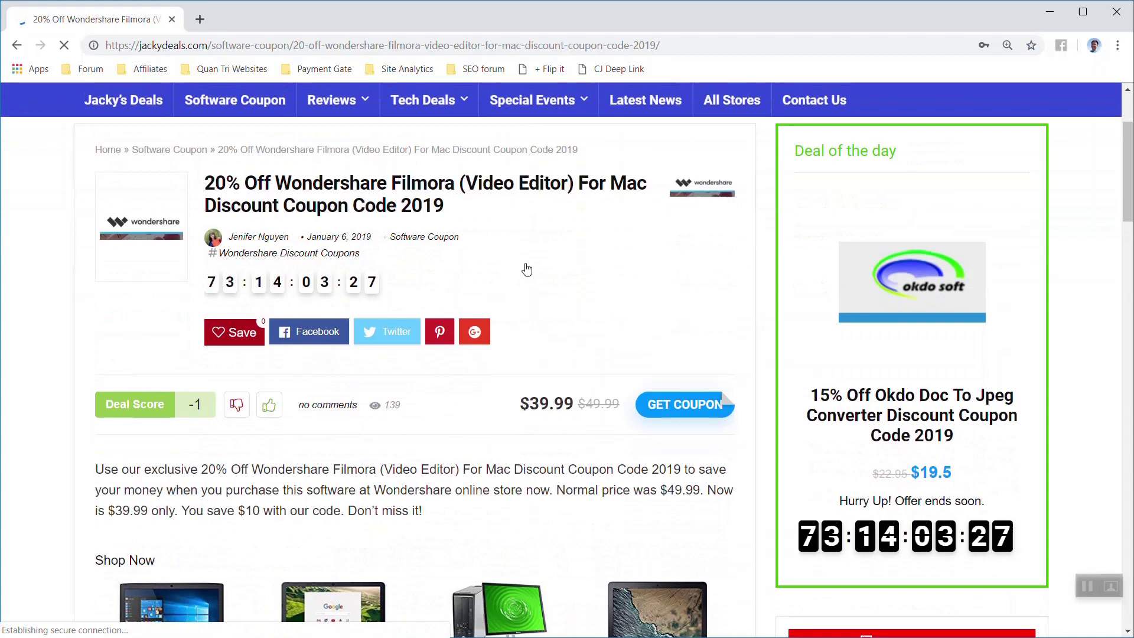
scroll(527, 269, down, 1)
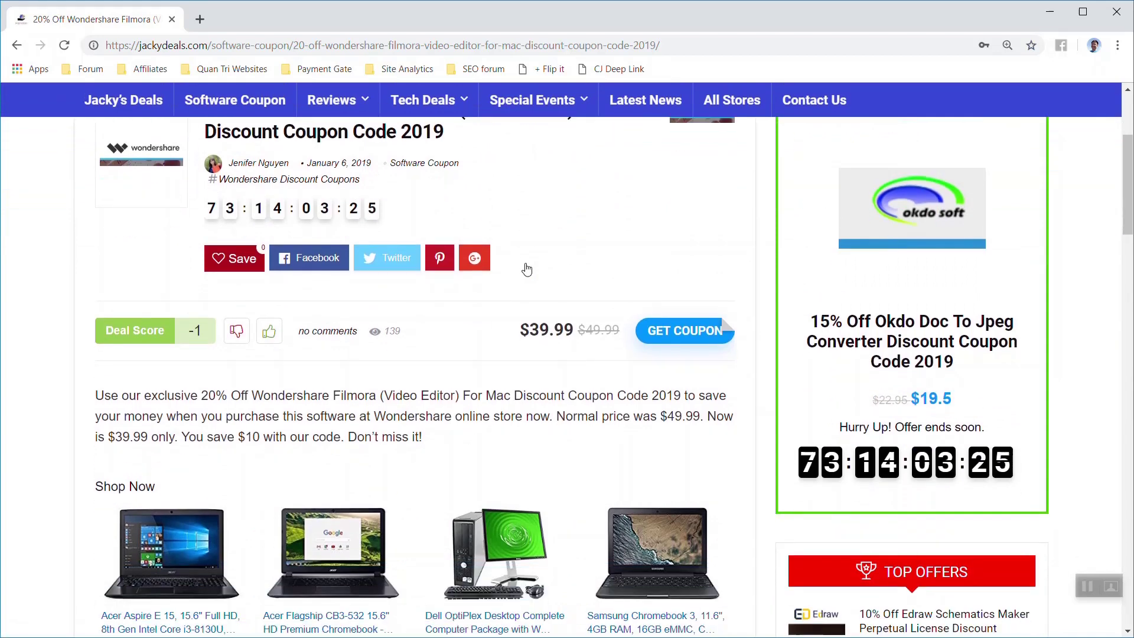
Get the coupon, then paste and apply it in 2Checkout's discount coupon field, bringing the total to $39.99
click(677, 330)
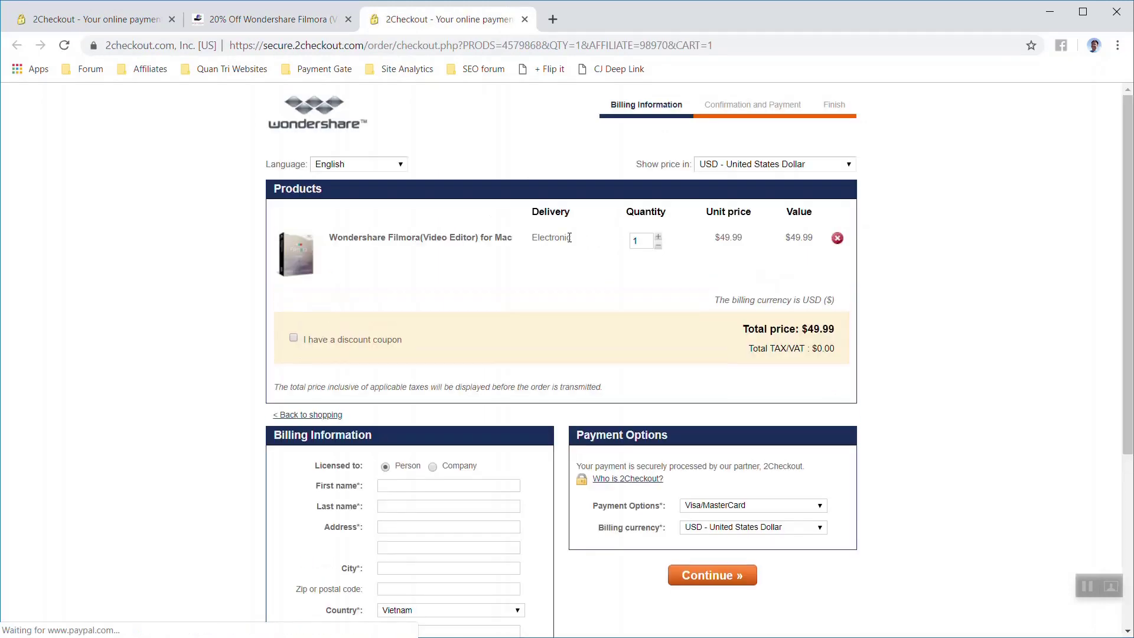
click(295, 338)
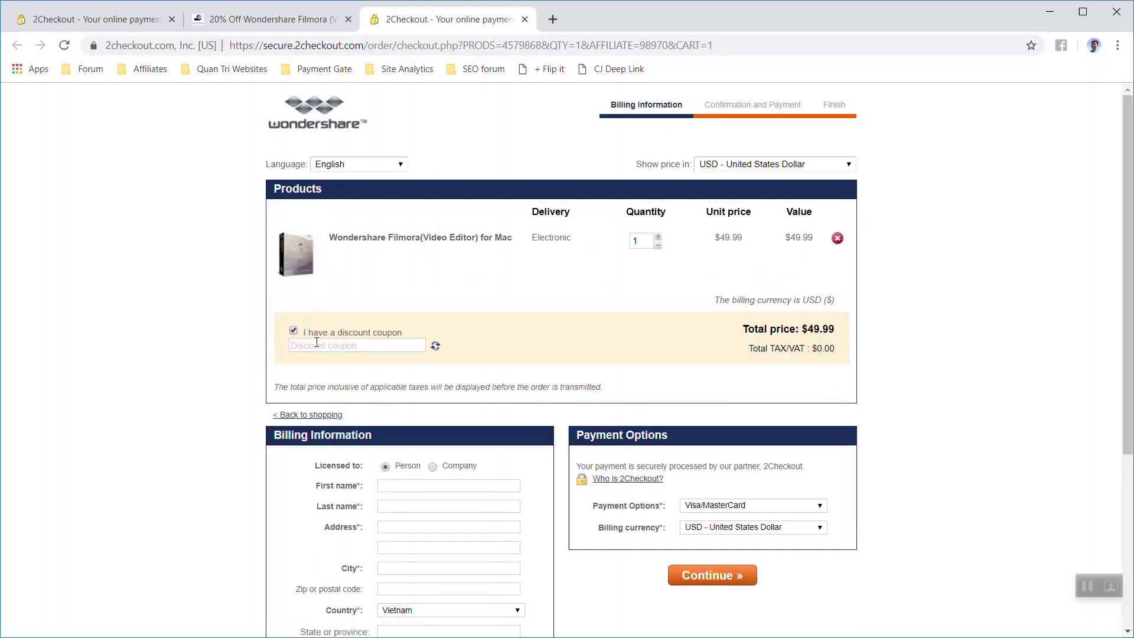
click(315, 343)
right_click(315, 343)
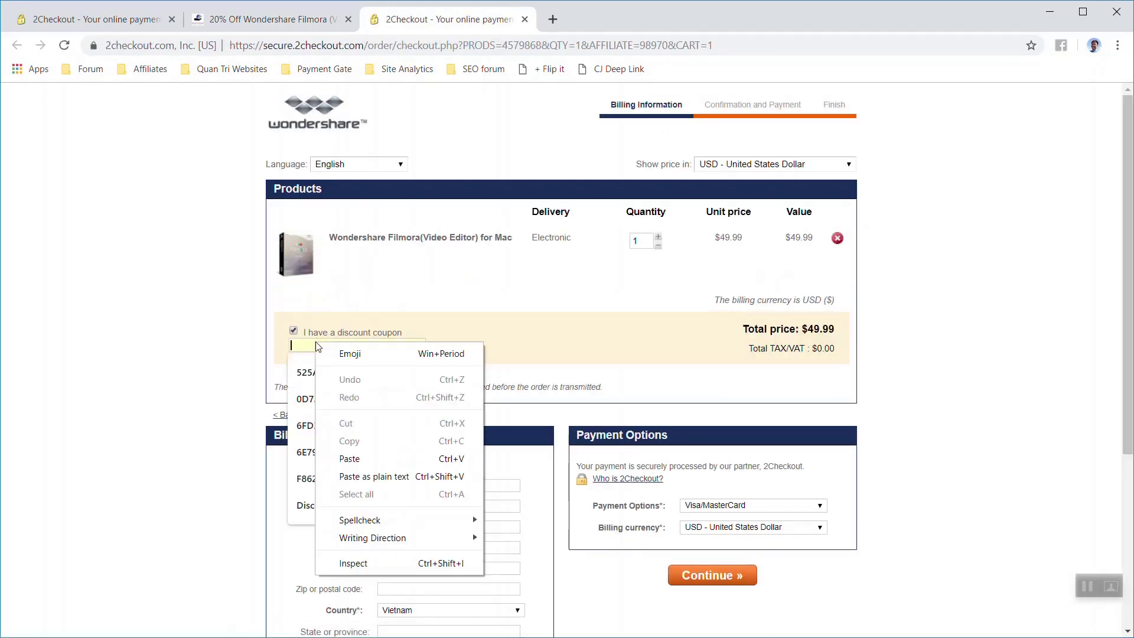
click(350, 459)
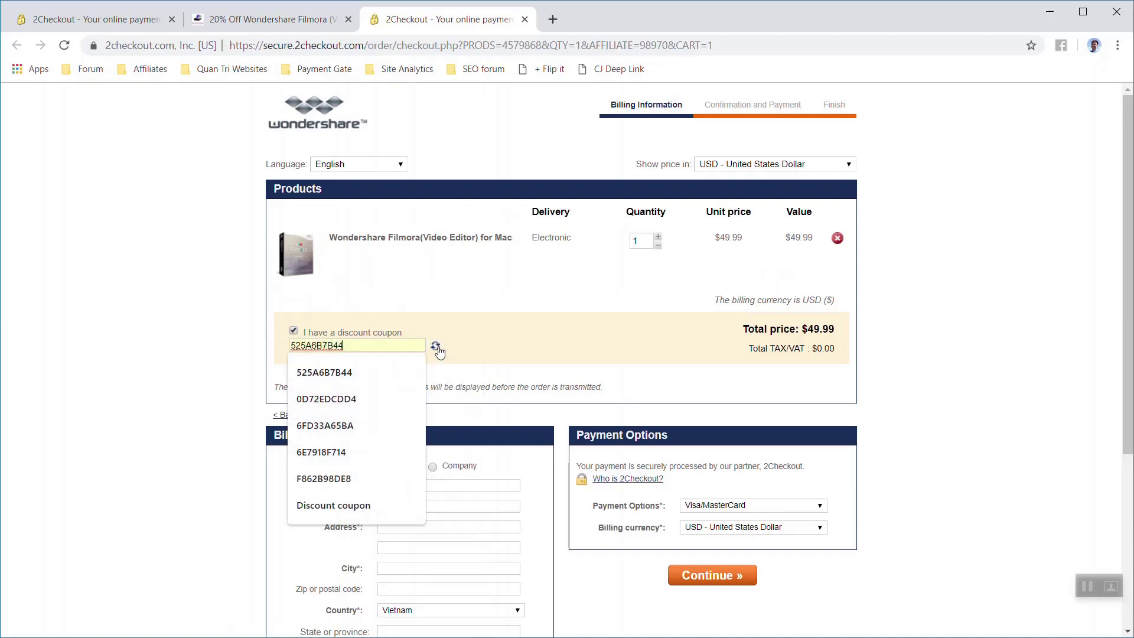
click(437, 348)
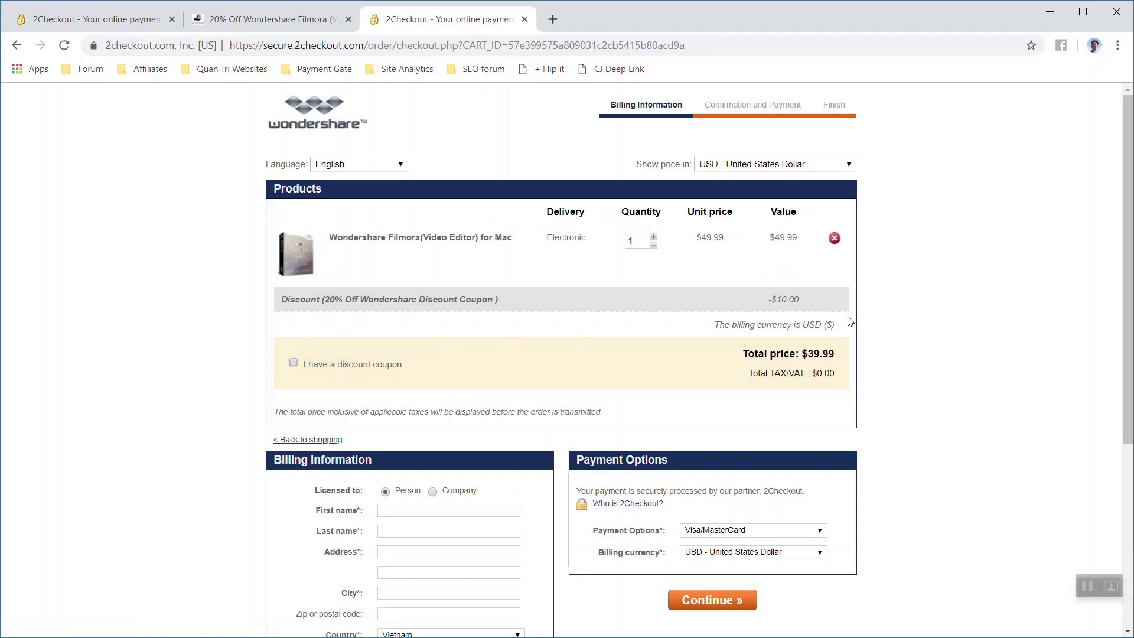
Continue the checkout, then close the failed checkout tab
scroll(850, 323, down, 3)
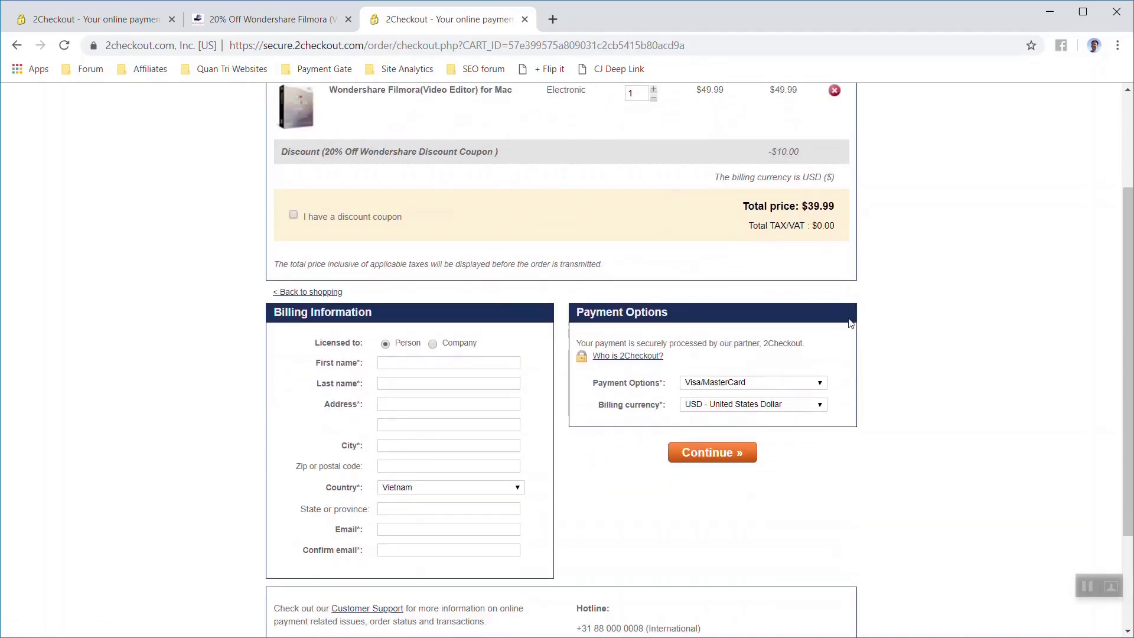
click(708, 454)
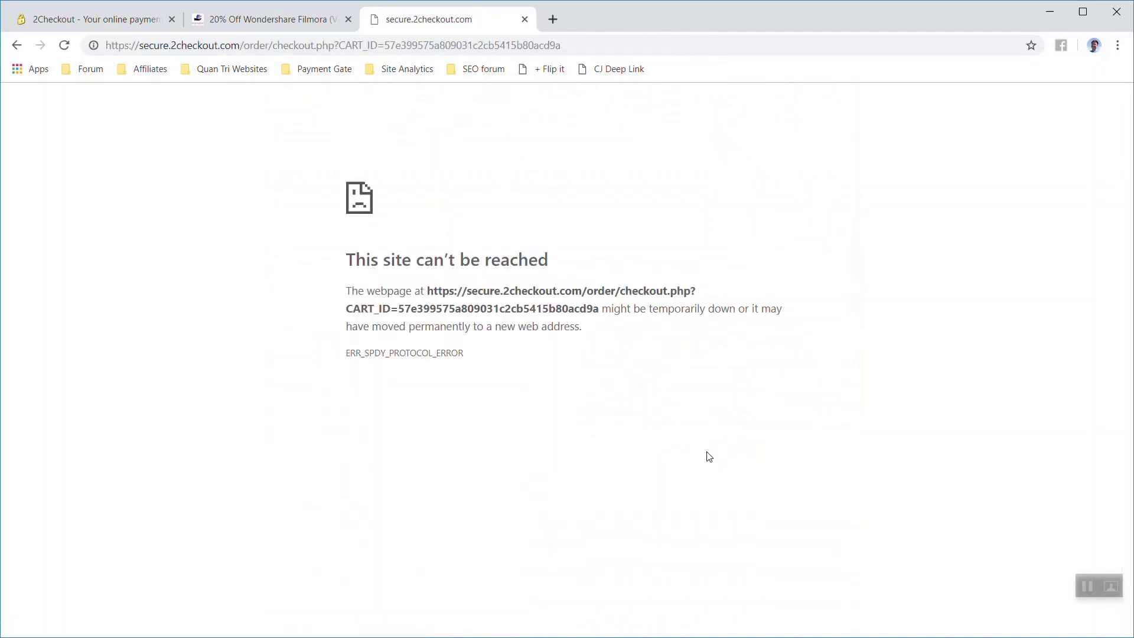
click(524, 20)
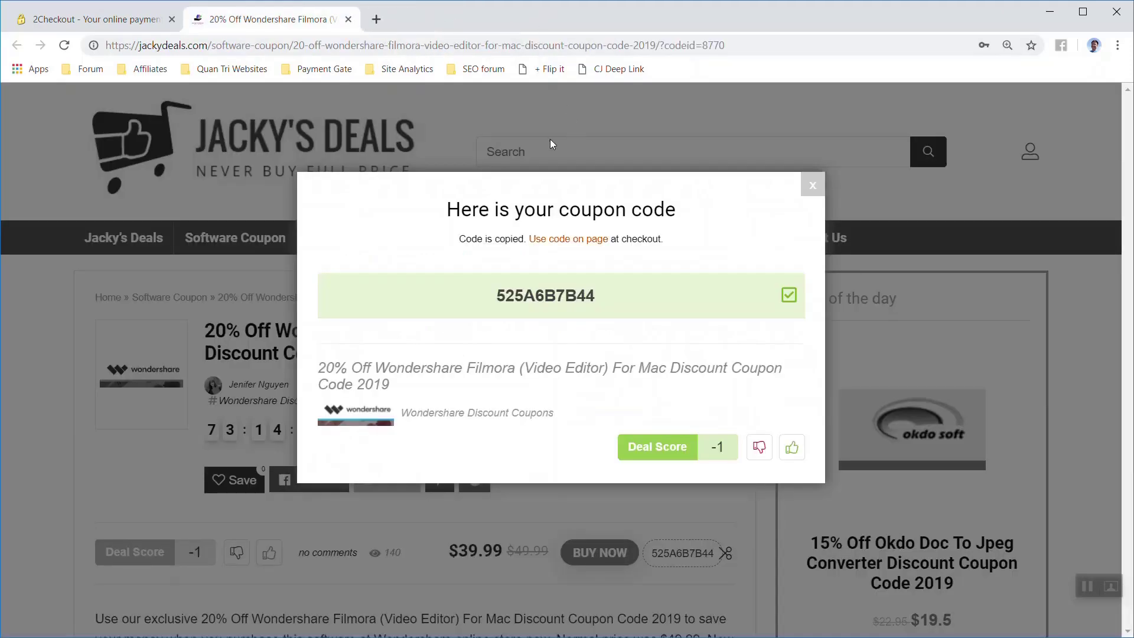
Stop recording with Ctrl+End and review the captured slides 2, 3, 13 and 14
key(ctrl+End)
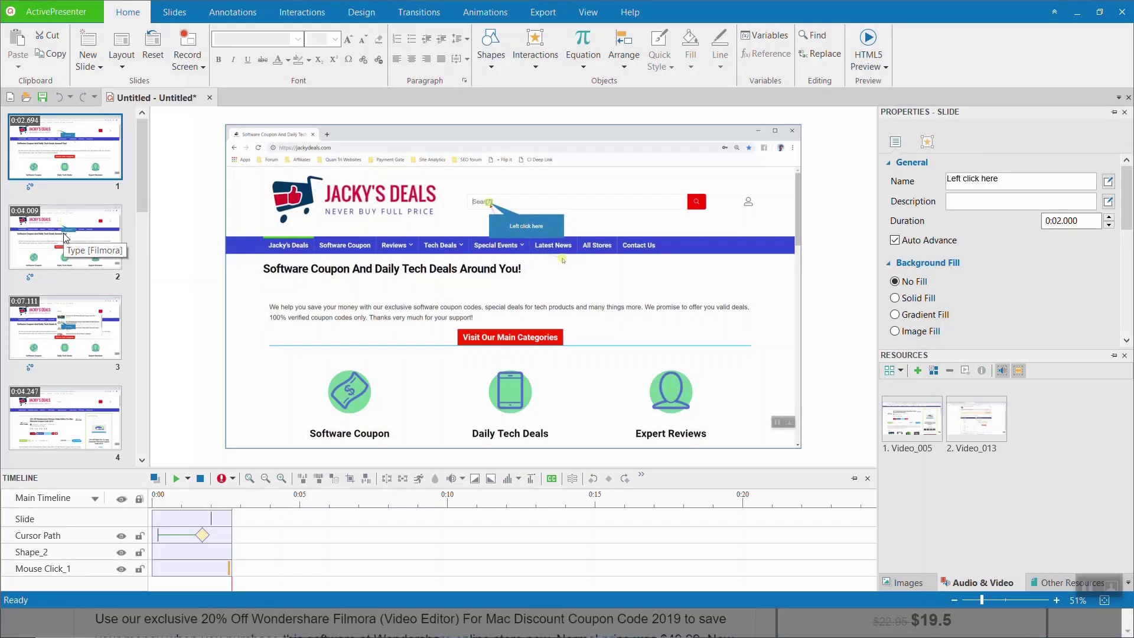
click(65, 239)
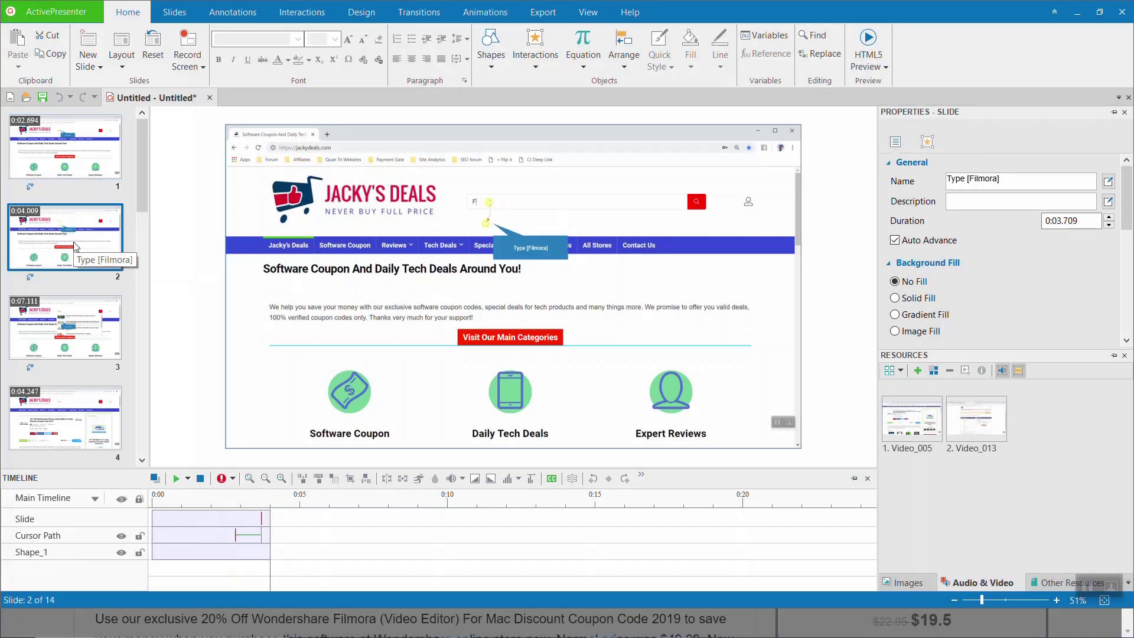
click(55, 329)
scroll(55, 329, down, 5)
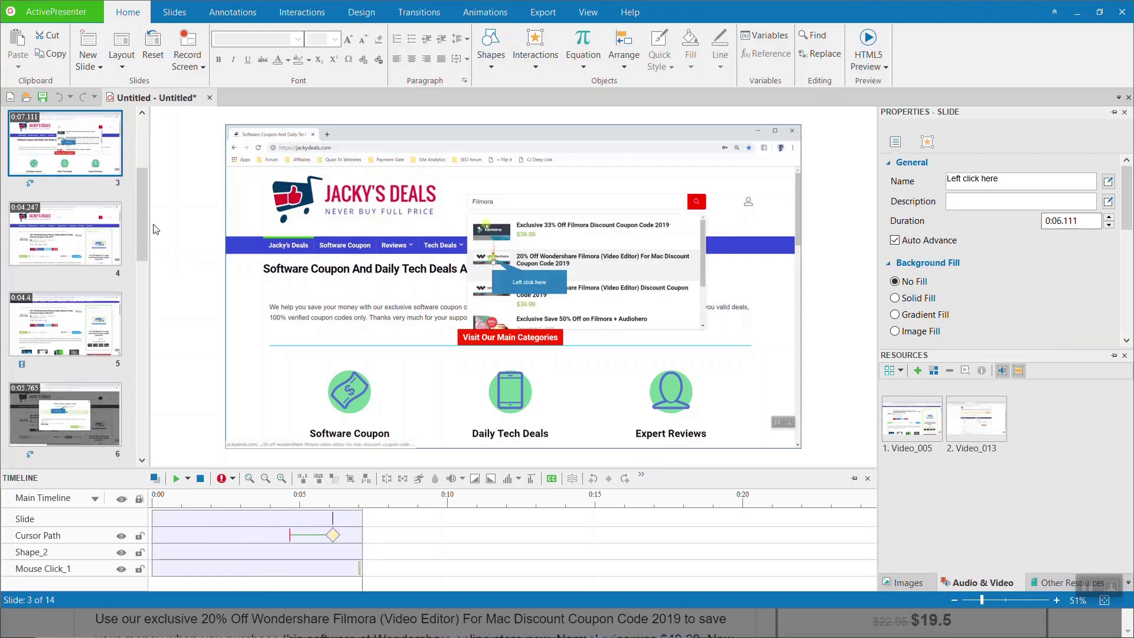
drag(146, 244, 151, 423)
click(82, 408)
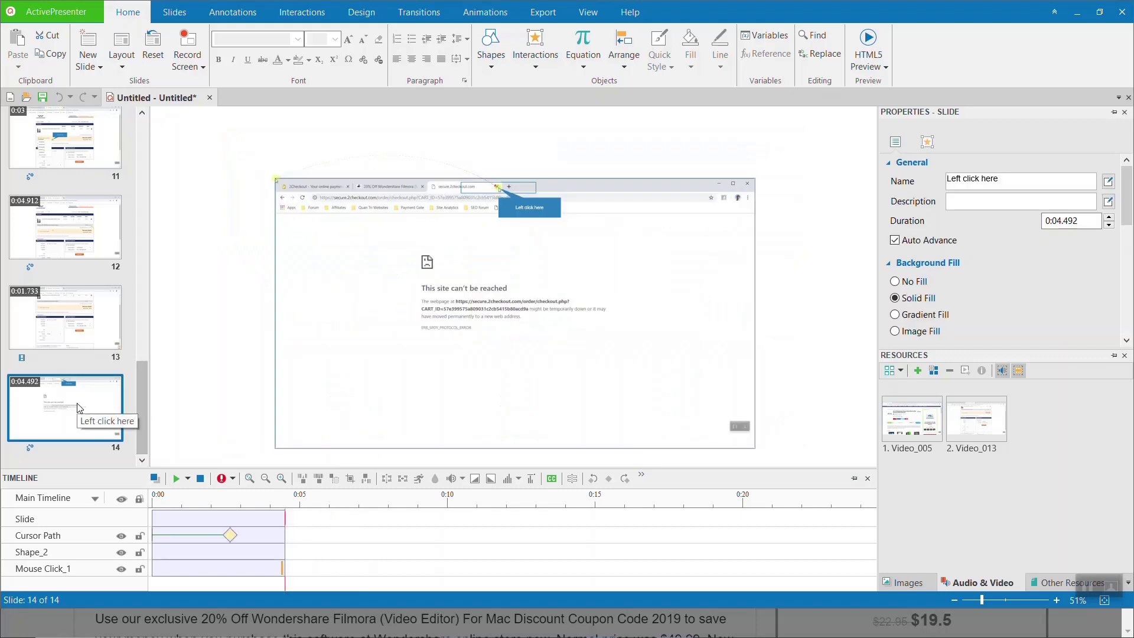
click(82, 311)
drag(142, 397, 157, 148)
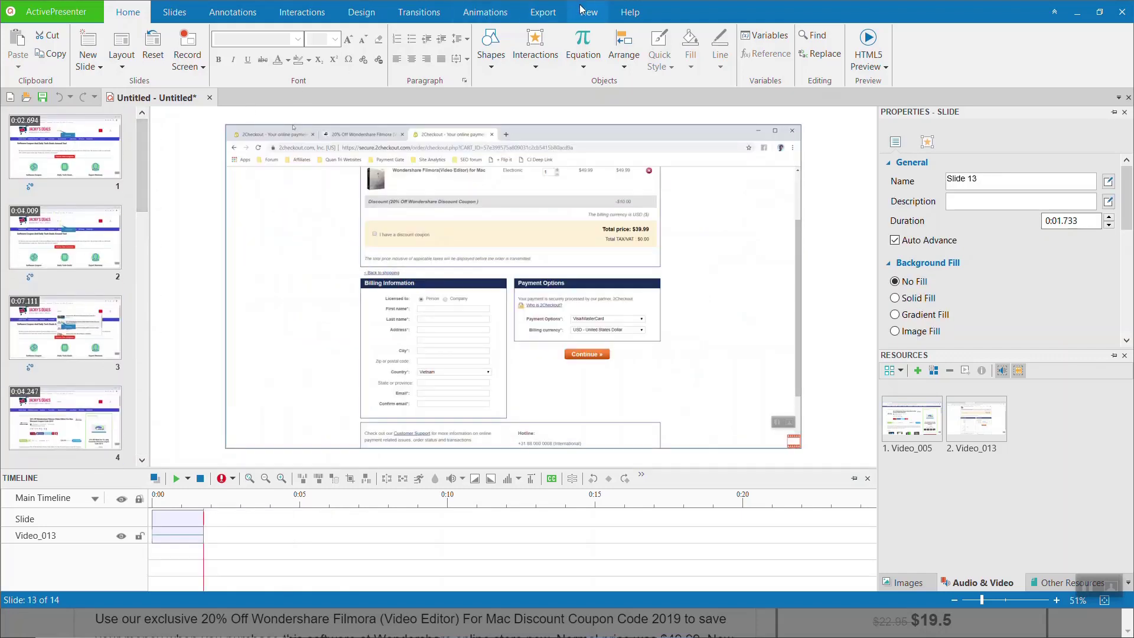
Preview the project as an HTML5 Demonstration
click(550, 14)
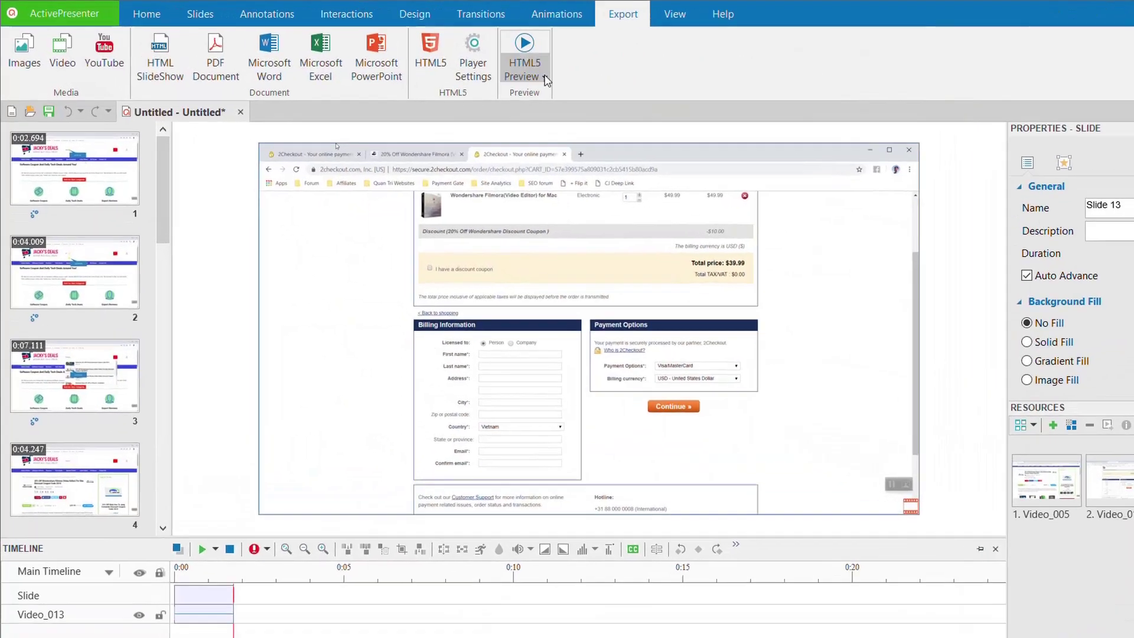
click(468, 65)
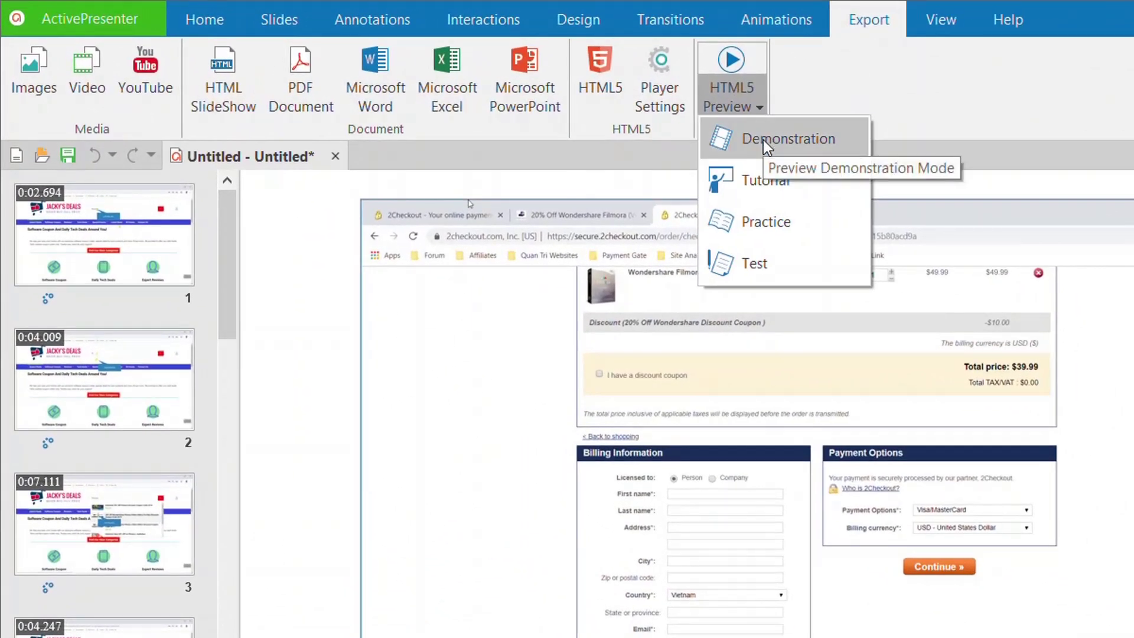
click(763, 139)
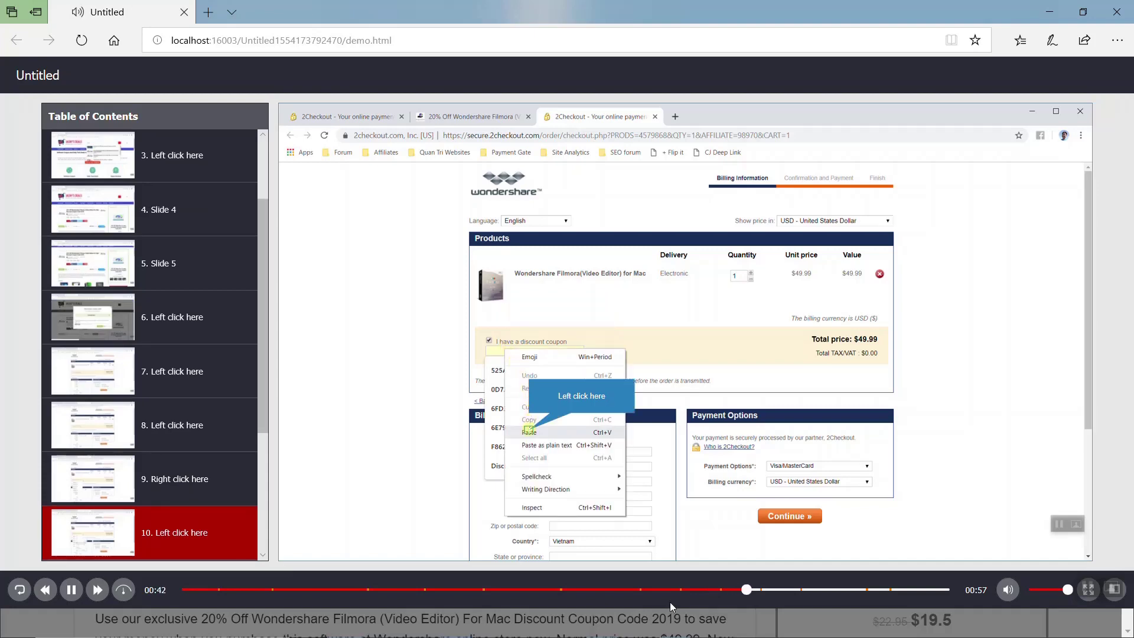
Close the browser preview and aim slide 2's Type [Filmora] callout tail at the search box
click(1118, 13)
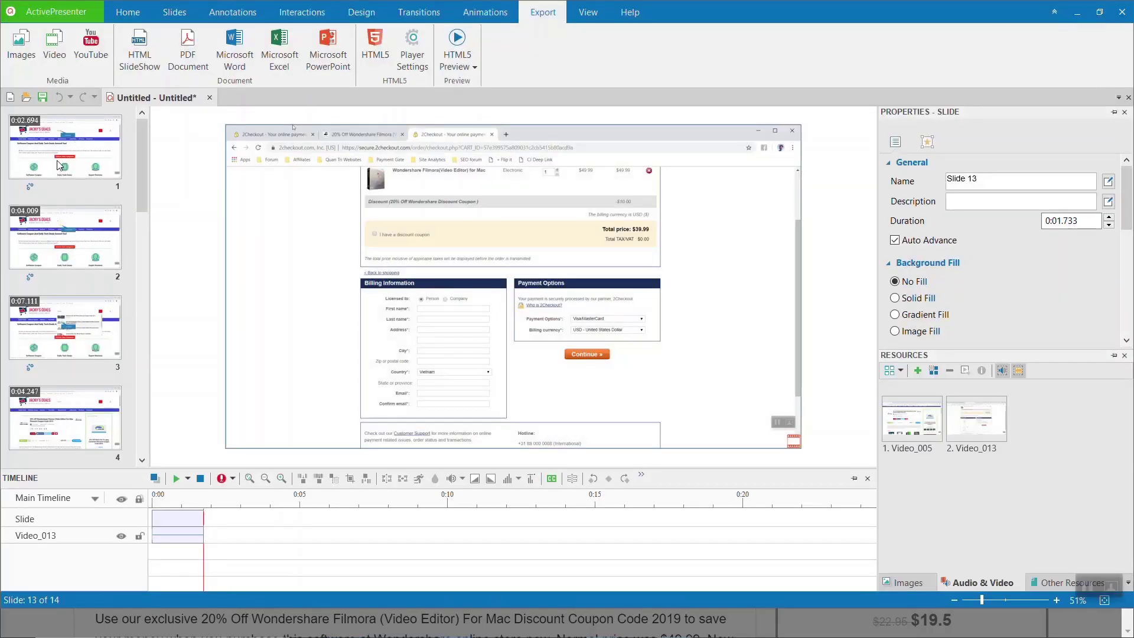
click(112, 168)
click(516, 218)
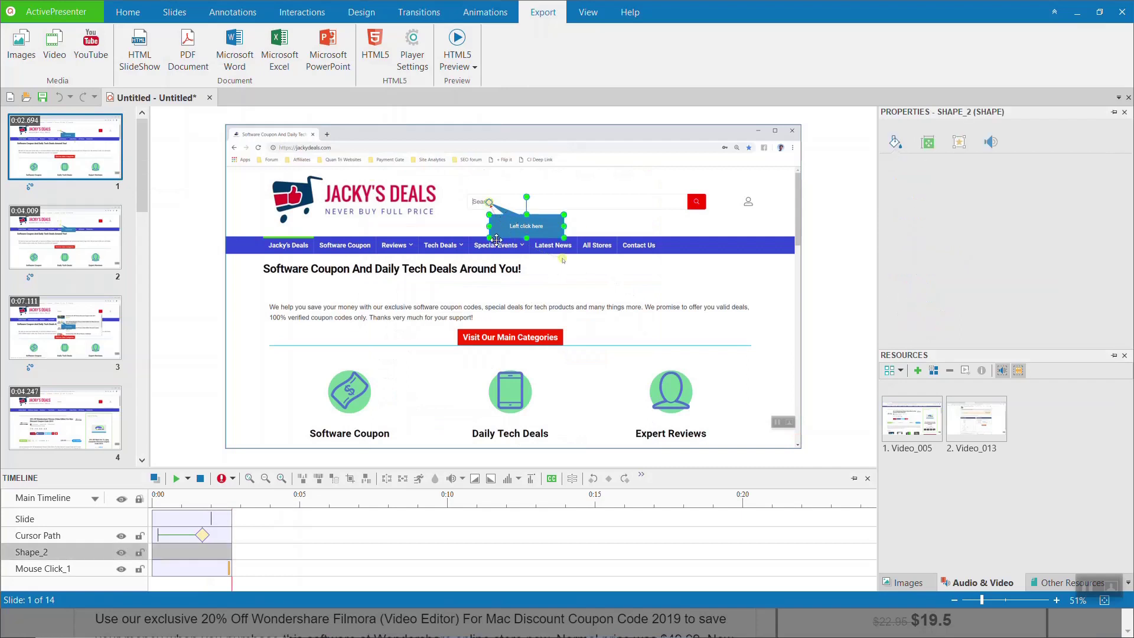
click(57, 255)
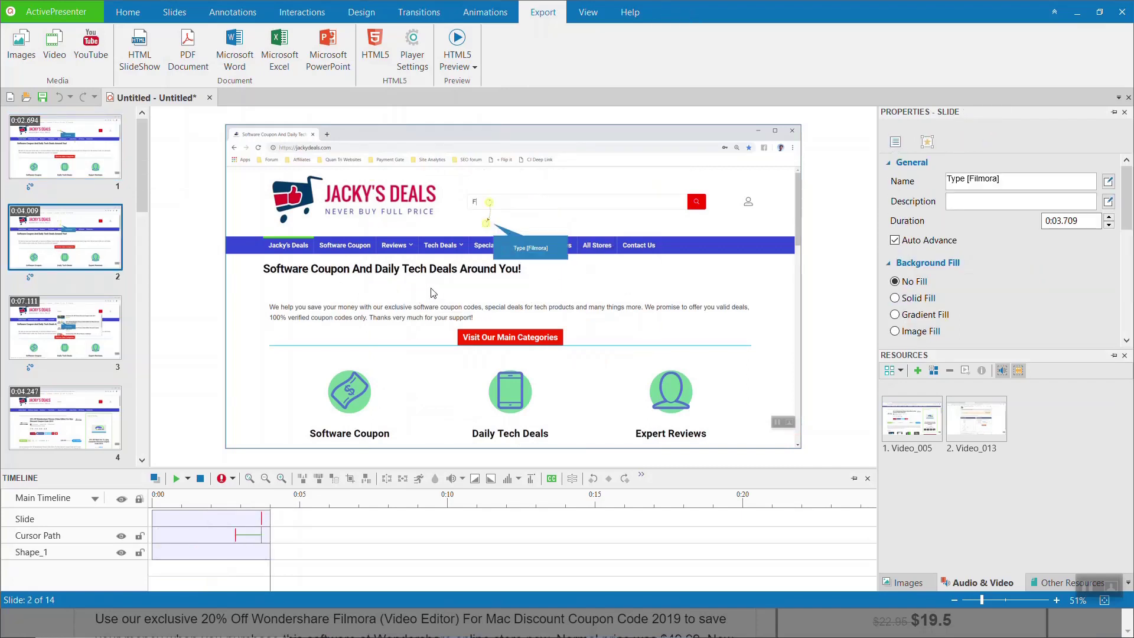
click(503, 229)
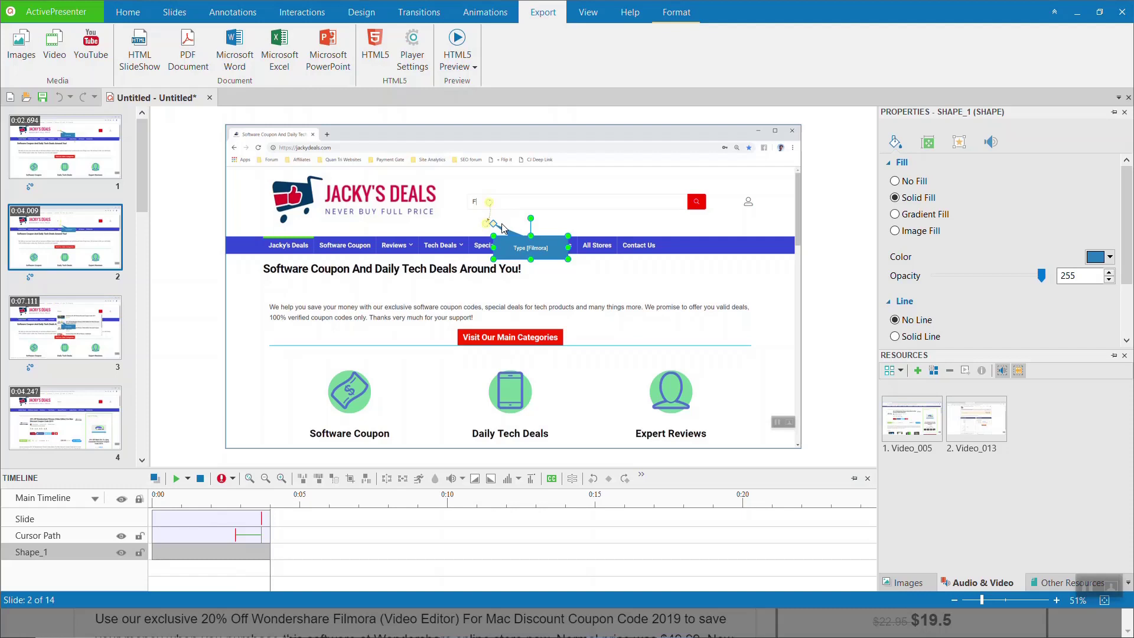
drag(498, 225, 490, 213)
Move slide 6's Left click here callout left beside the coupon code
click(83, 336)
scroll(65, 353, down, 3)
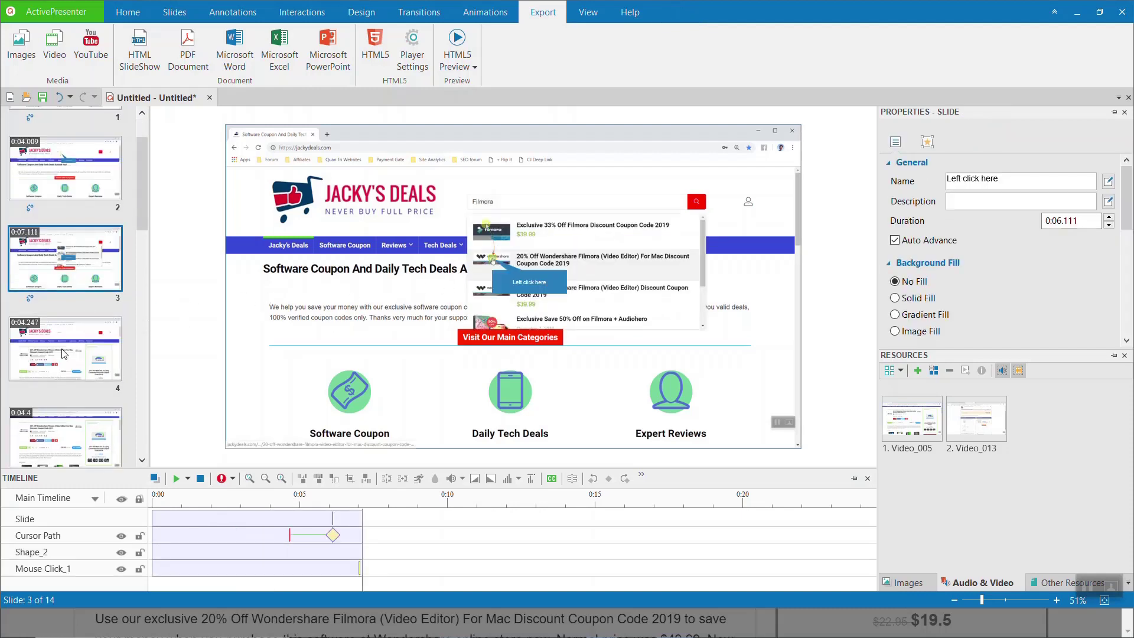
click(65, 353)
click(91, 429)
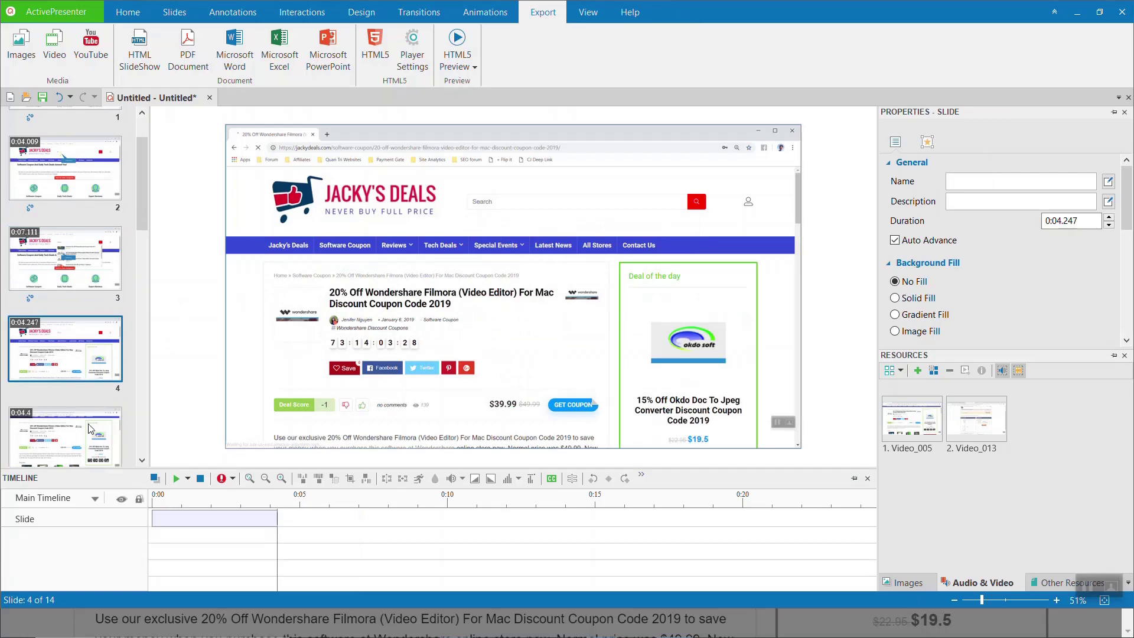
scroll(92, 407, down, 3)
scroll(91, 390, up, 1)
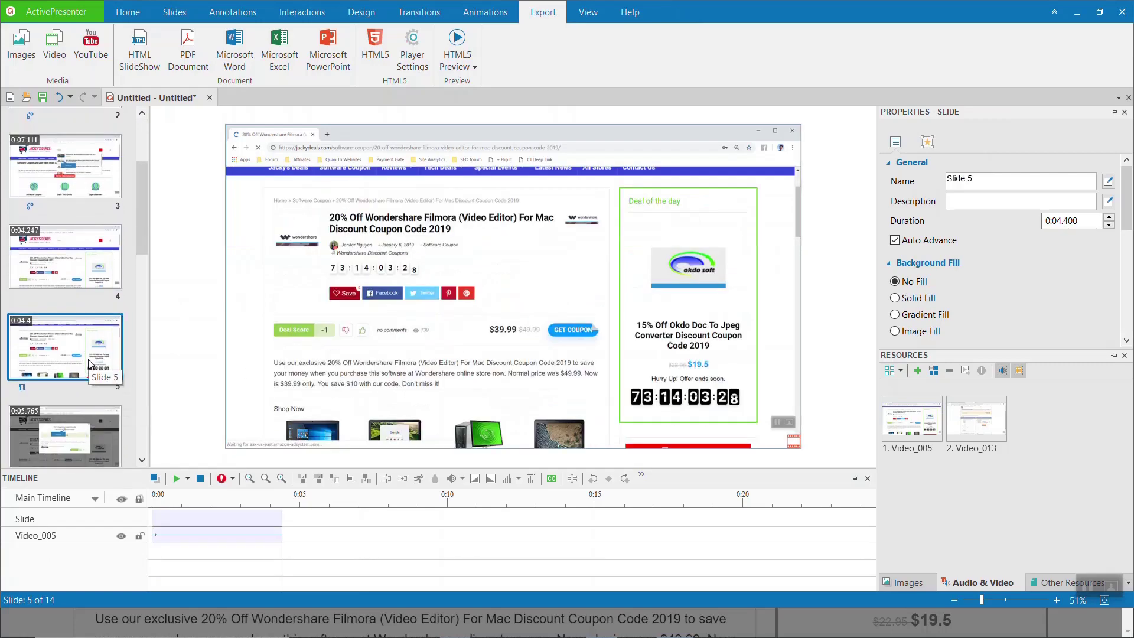
scroll(91, 363, down, 3)
click(91, 354)
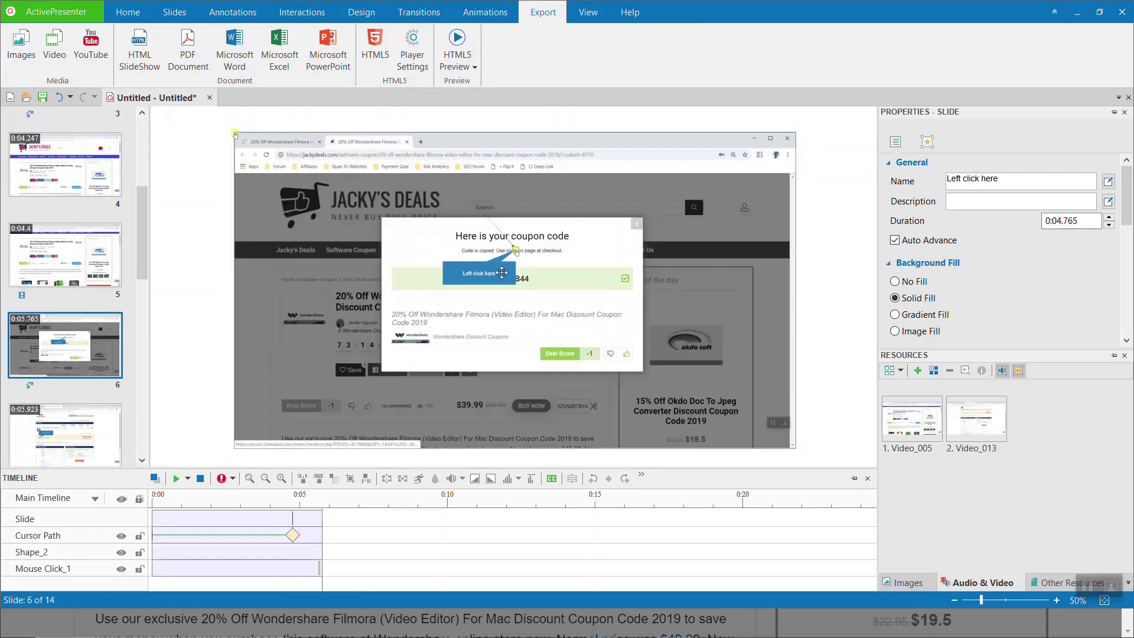
click(499, 273)
drag(499, 273, 462, 278)
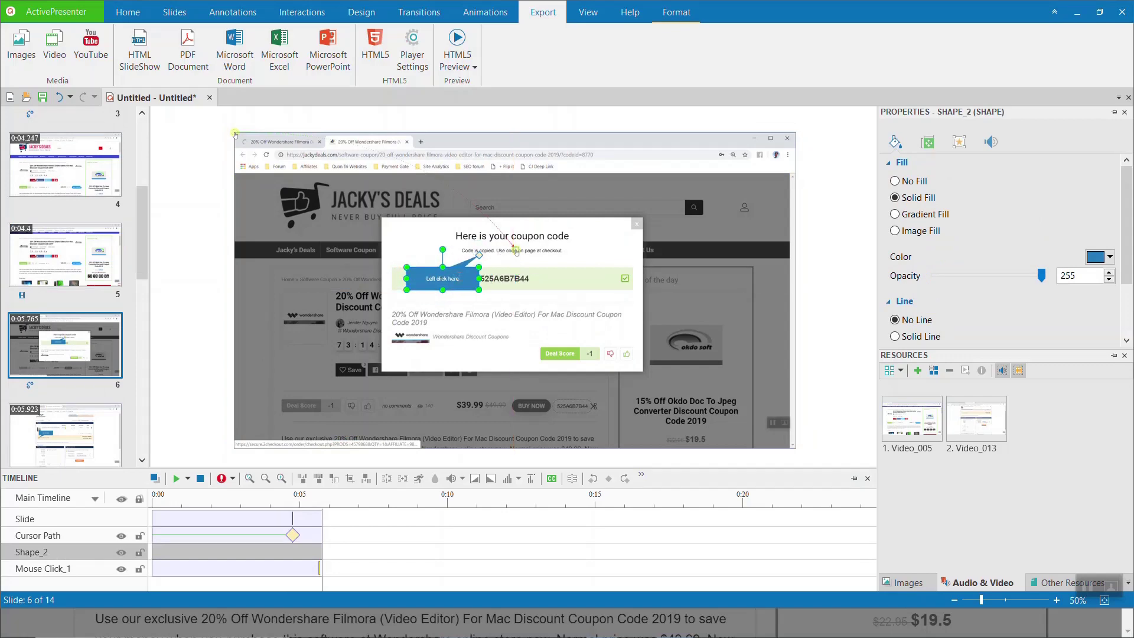
Move slide 6's cursor path end point up onto the 'Use code on page' link
click(515, 250)
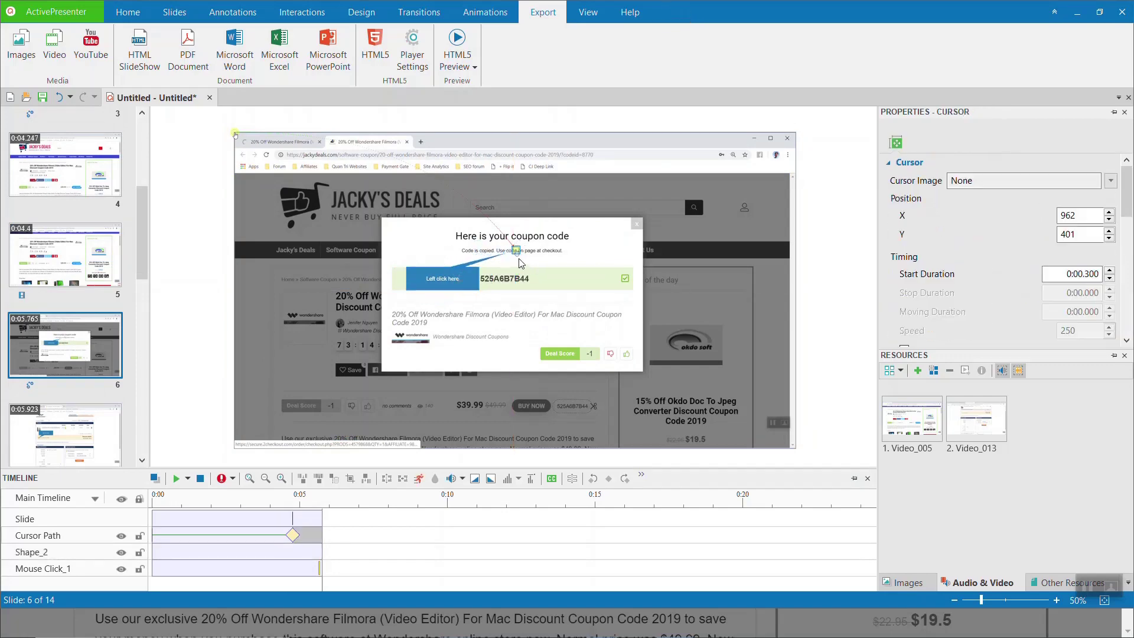
scroll(515, 250, up, 2)
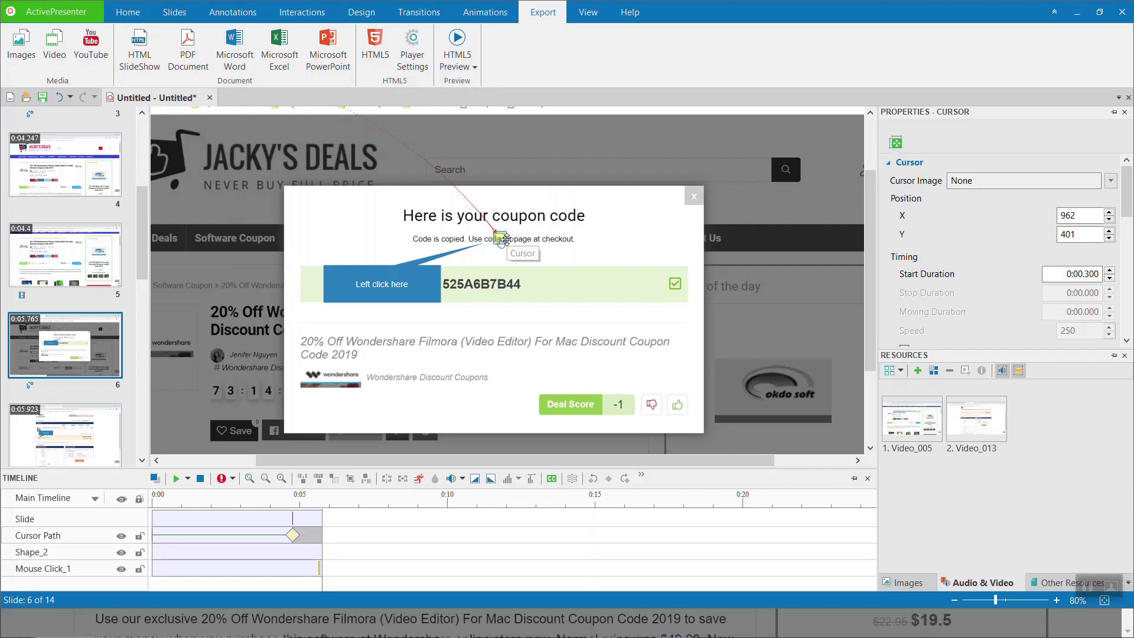
drag(504, 238, 505, 214)
scroll(505, 214, up, 1)
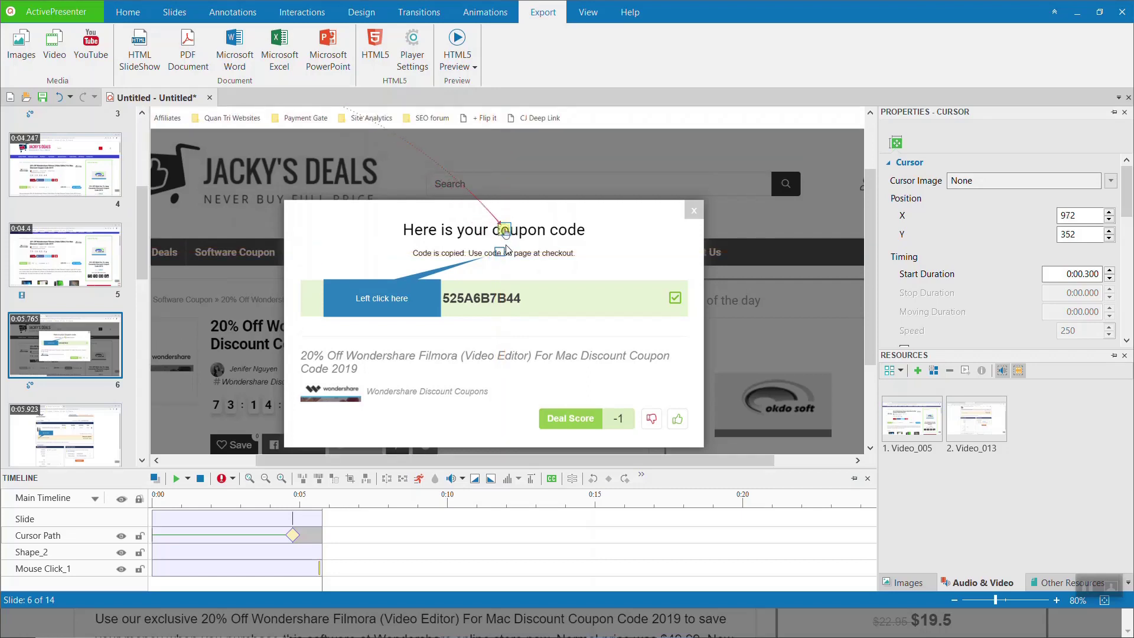
Widen the Mouse Click_1 area to span the 'Use code on page' link
click(505, 254)
click(501, 254)
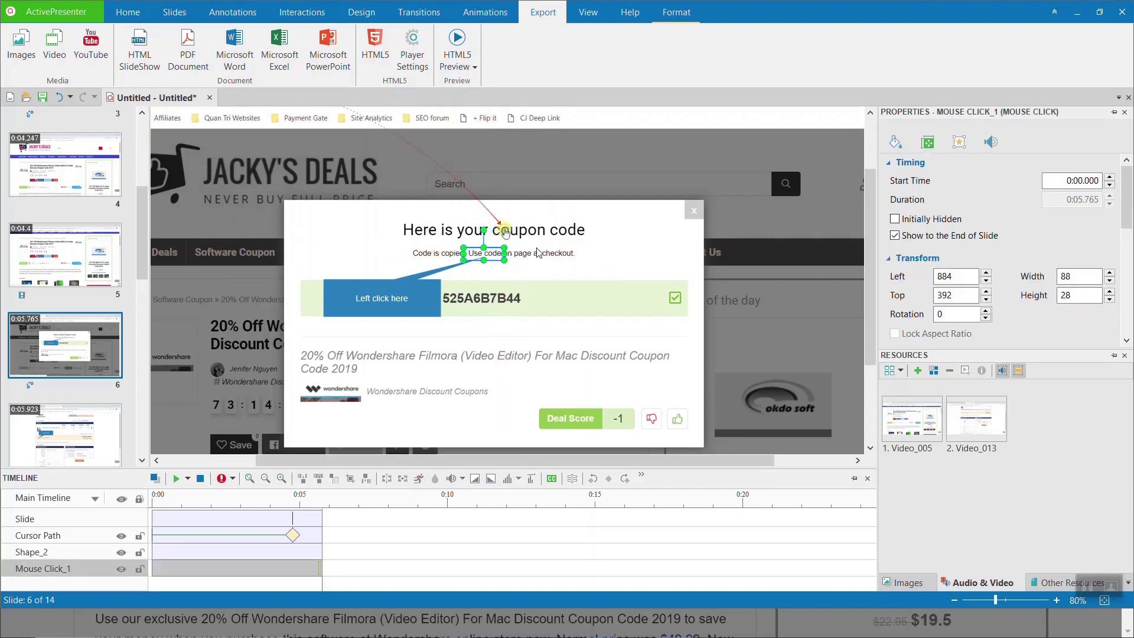
drag(504, 254, 535, 254)
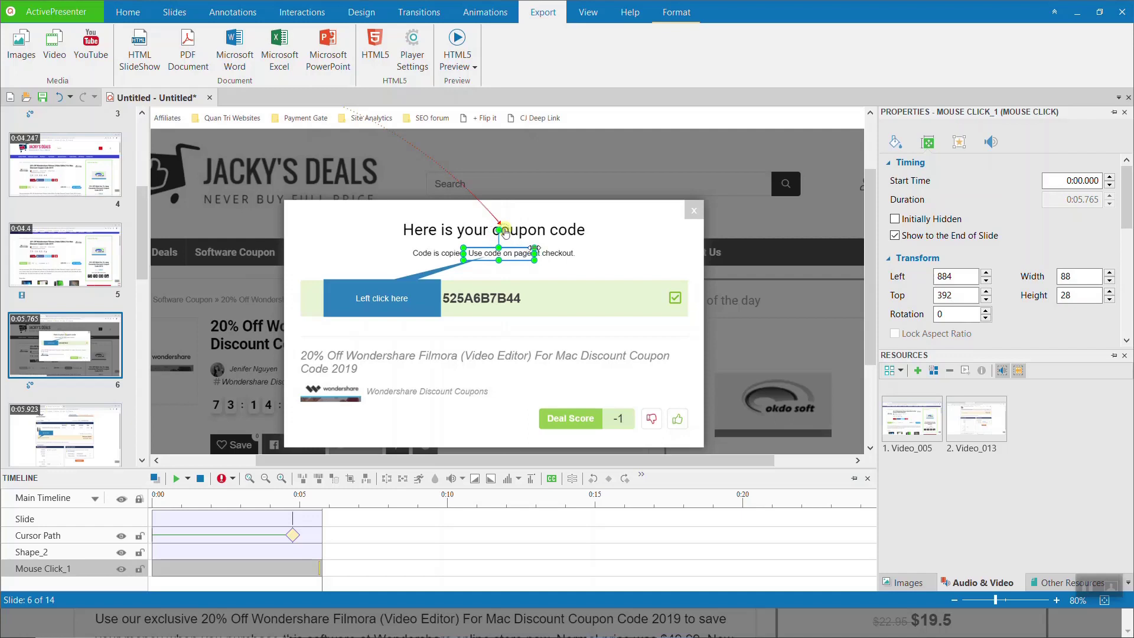
Readjust the cursor end point onto the link, then move to slide 7
click(442, 270)
click(498, 244)
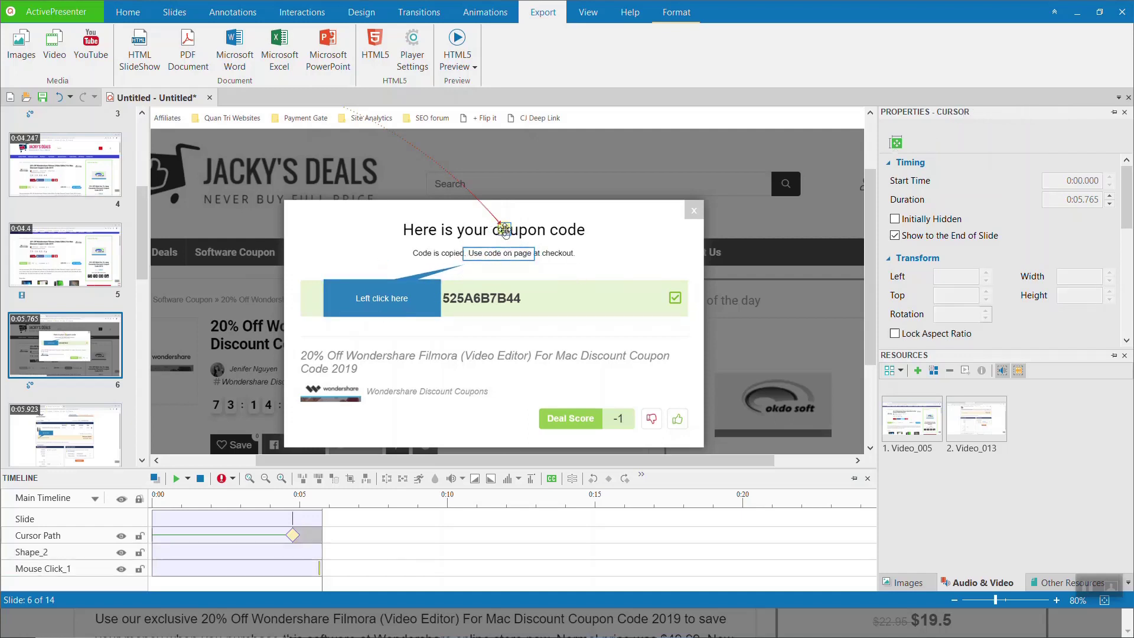
drag(498, 244, 491, 254)
scroll(491, 254, down, 1)
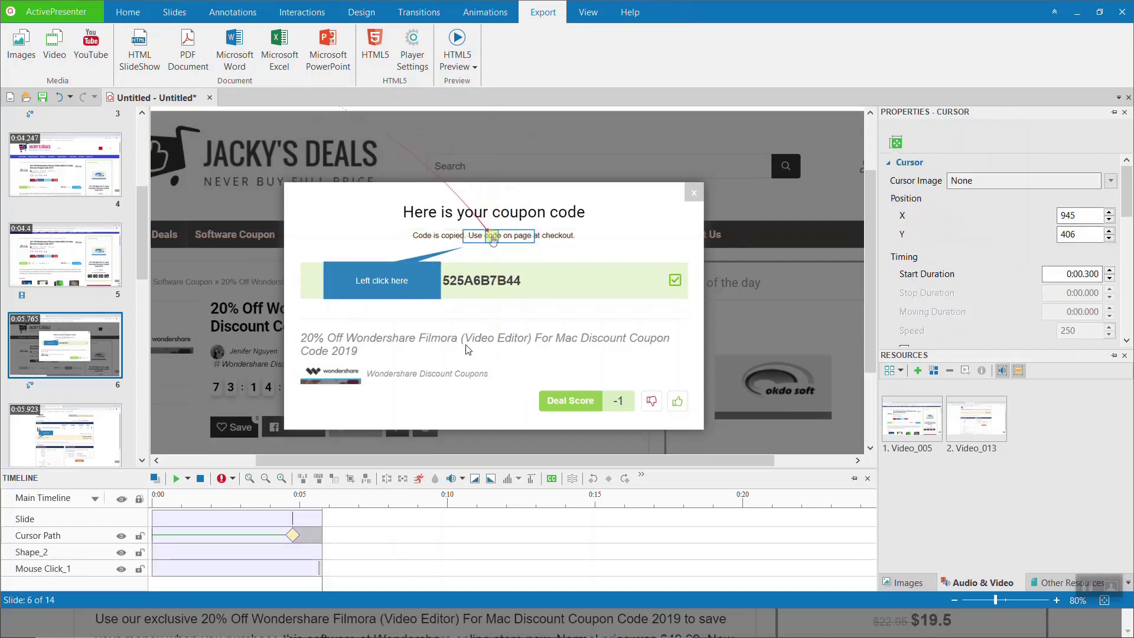
scroll(76, 401, down, 1)
click(76, 401)
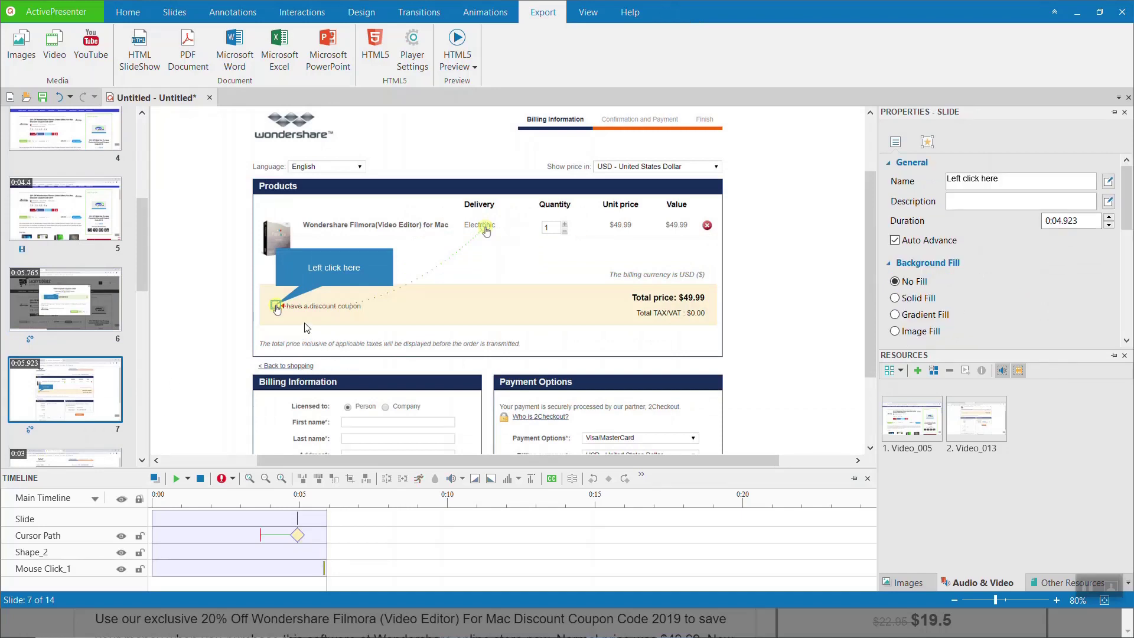
Go to slide 8, open the Video export settings and cancel, then return to the preview/export modes
key(Down)
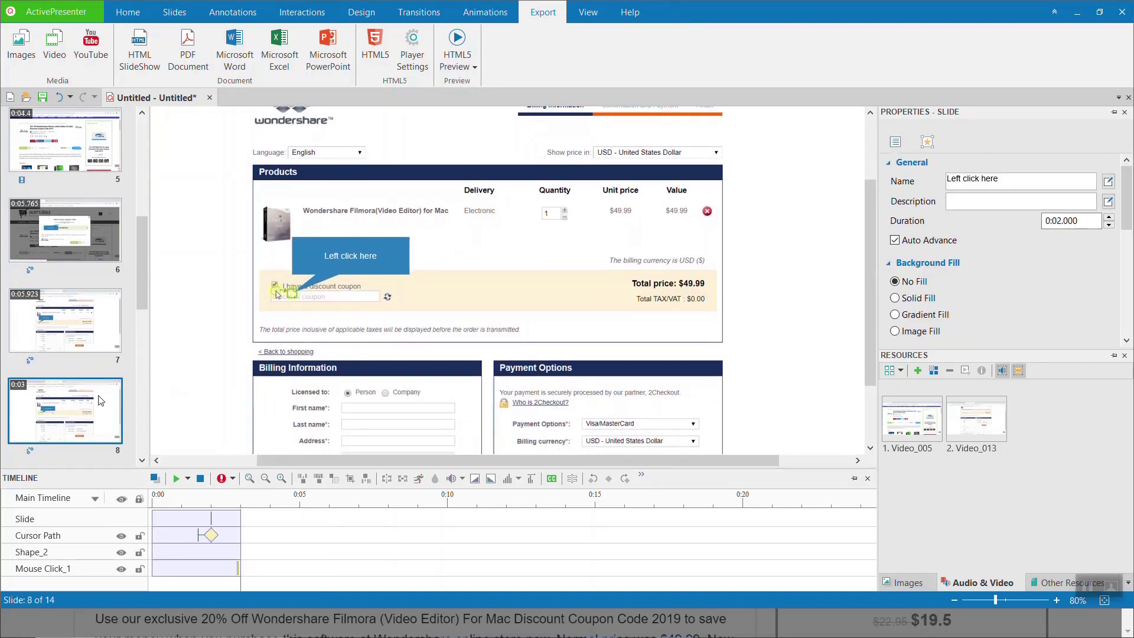
click(474, 68)
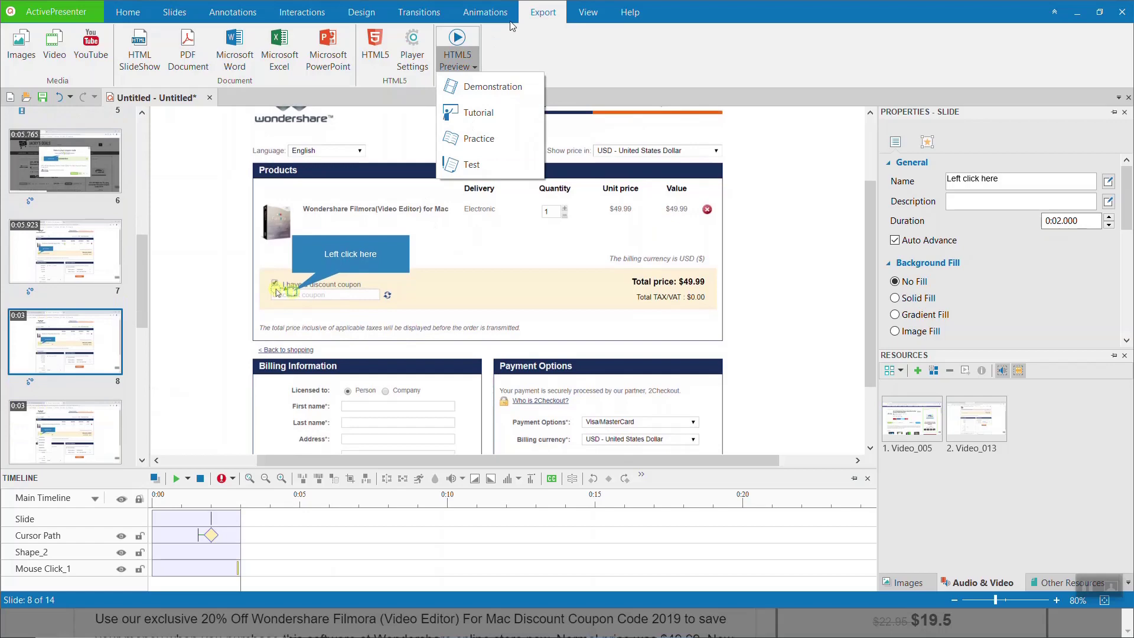
click(54, 46)
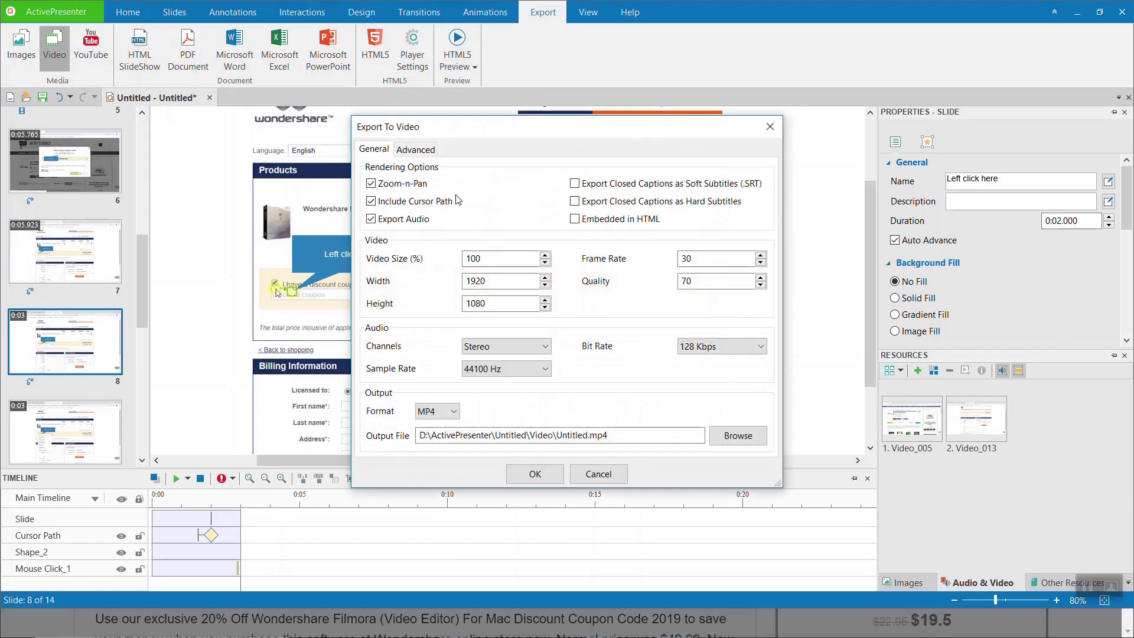
double_click(559, 434)
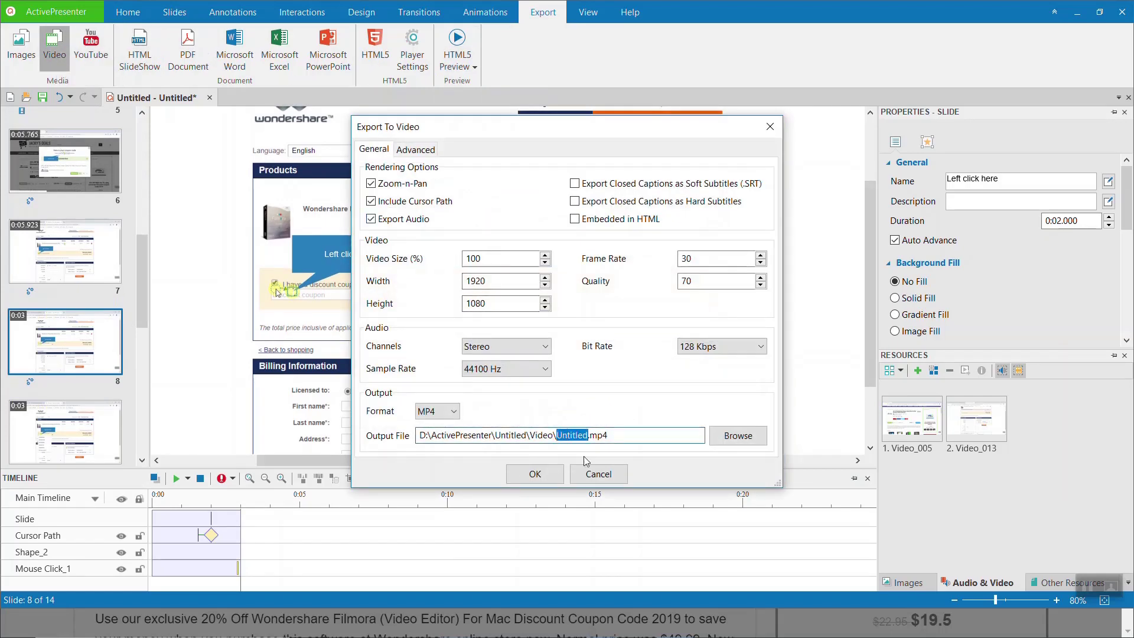
click(597, 473)
scroll(139, 325, down, 3)
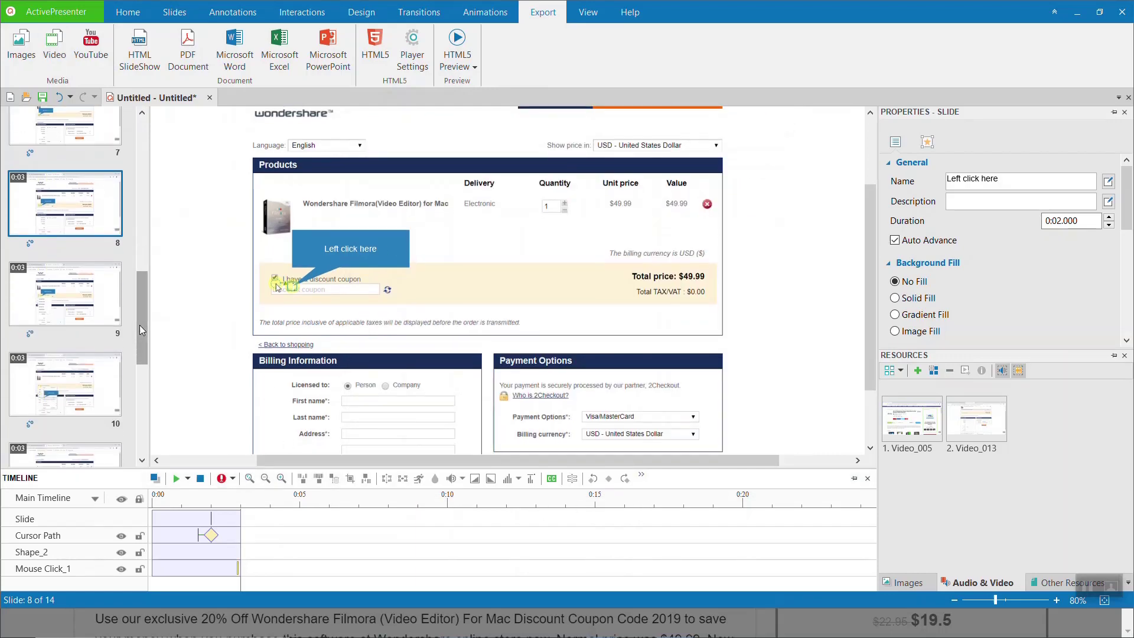
scroll(508, 277, up, 2)
click(470, 68)
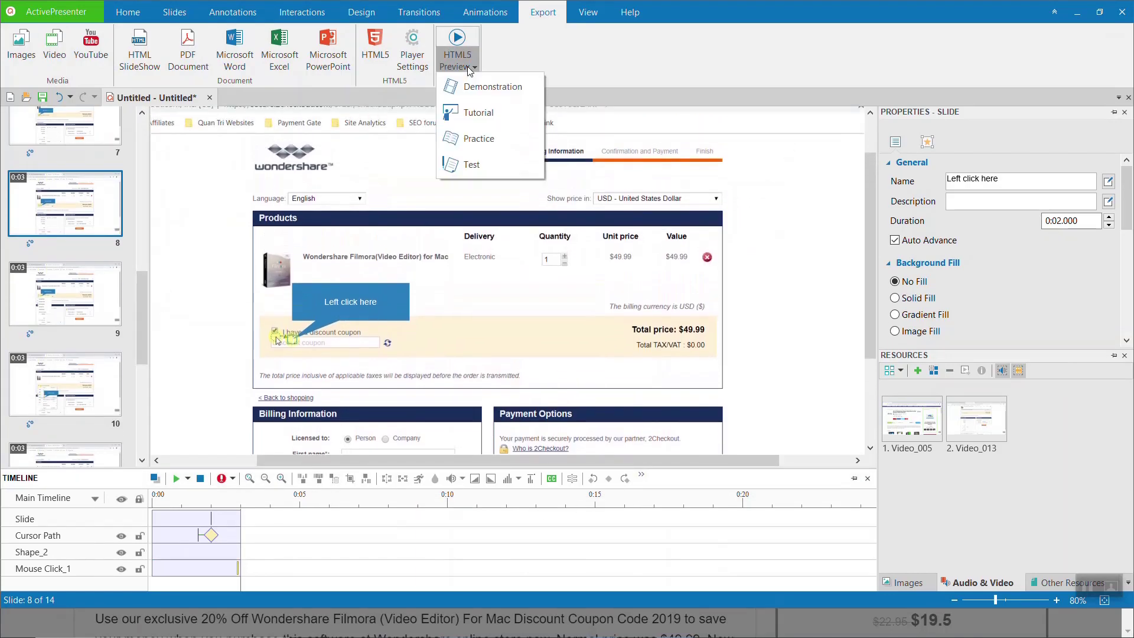
Export to HTML5 with Reporting > LMS set to None, then view the output in Edge
click(375, 47)
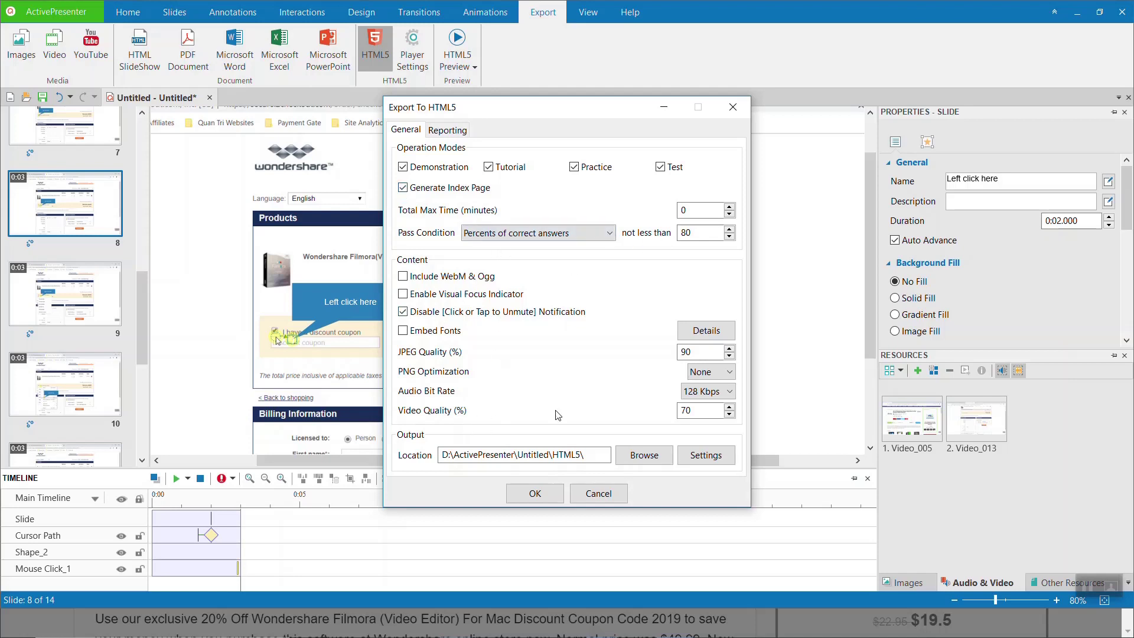
click(447, 130)
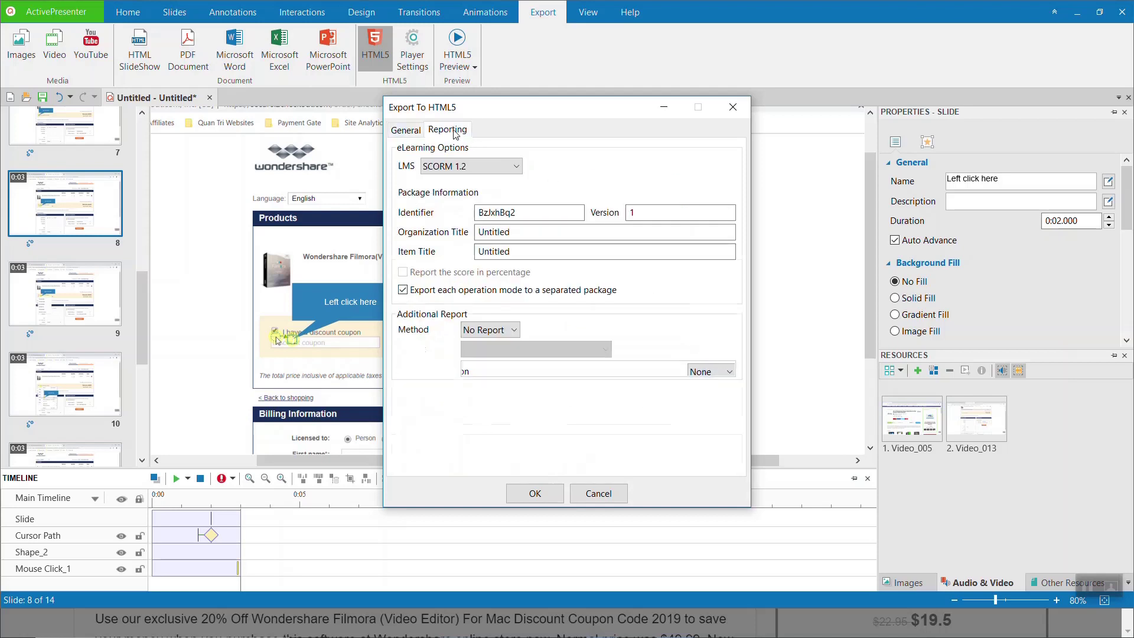
click(485, 168)
click(485, 181)
click(534, 494)
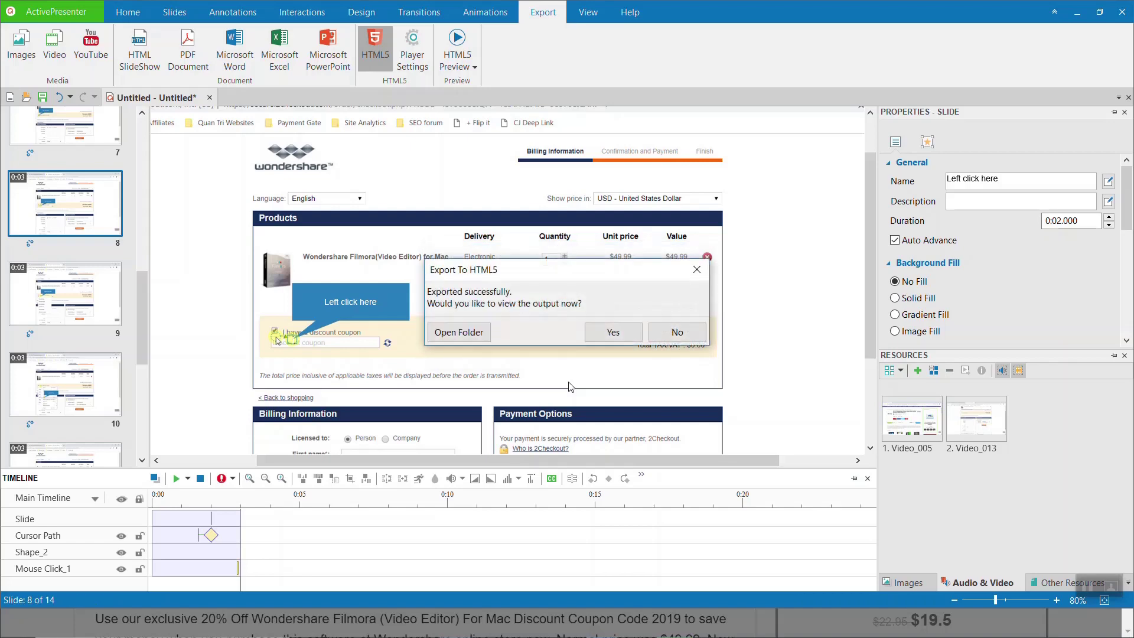
click(614, 331)
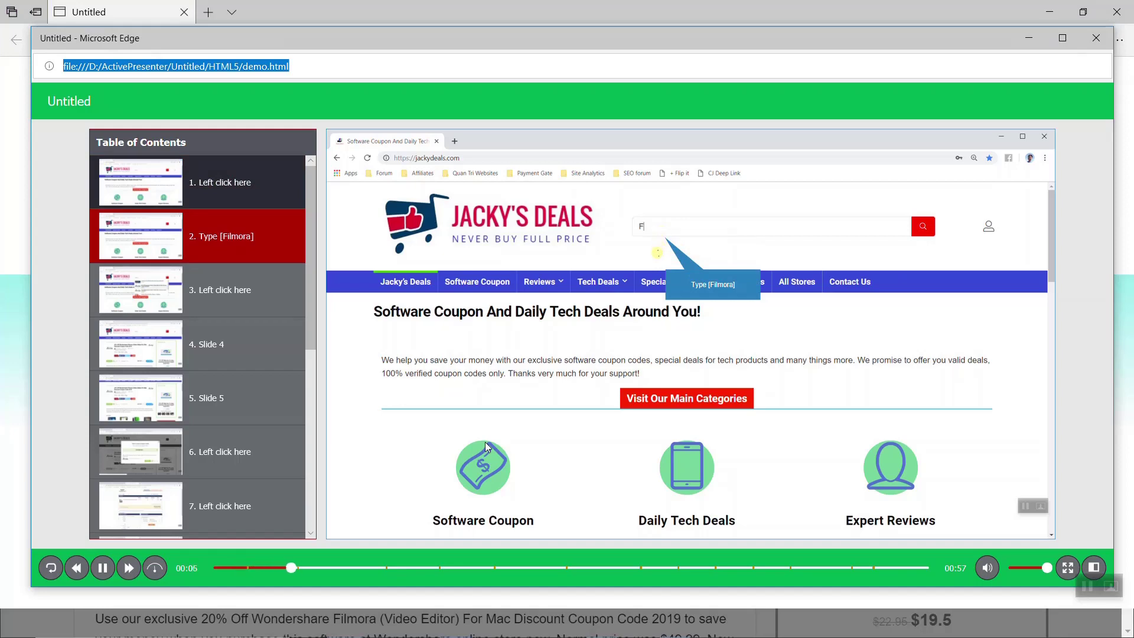
Scroll the demo's Table of Contents and jump playback to '13. Slide 13'
scroll(288, 354, down, 3)
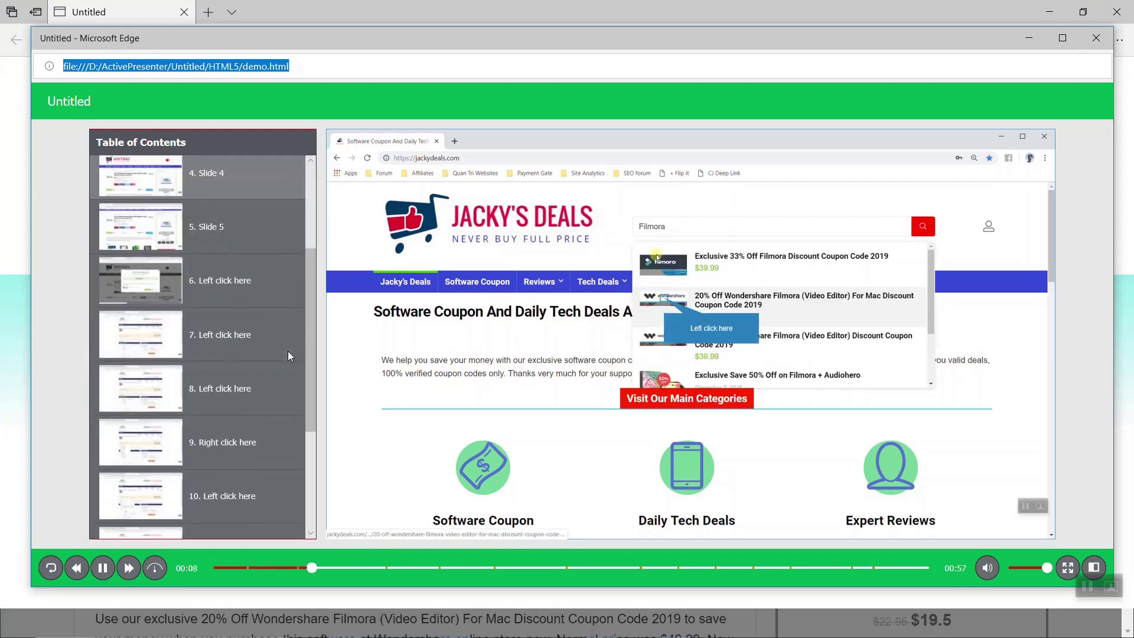
scroll(288, 354, down, 3)
click(230, 459)
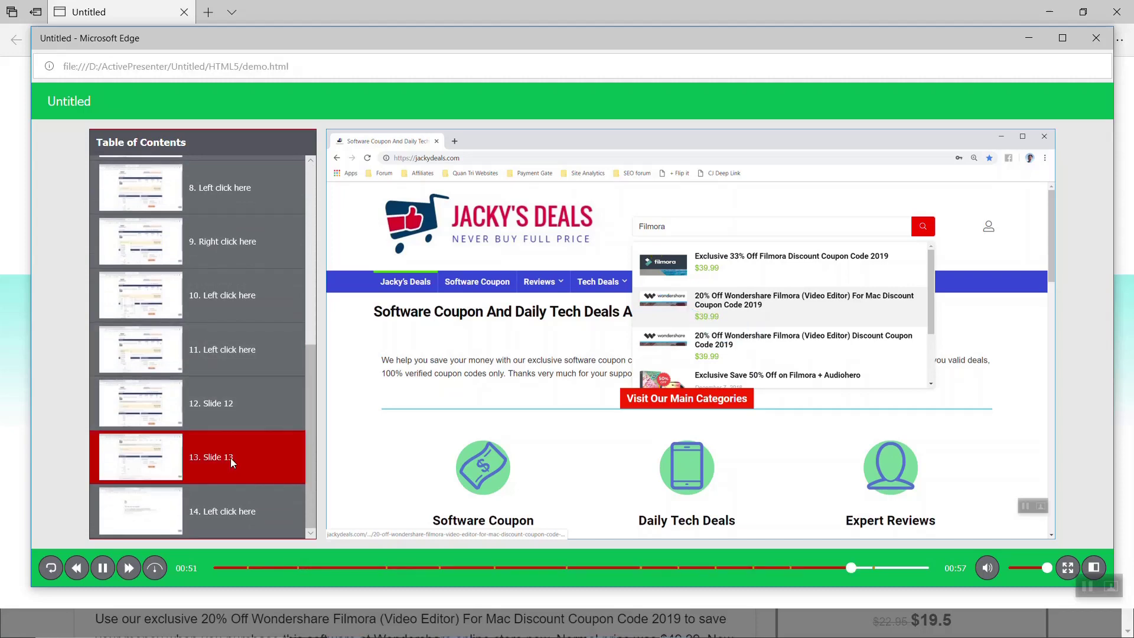